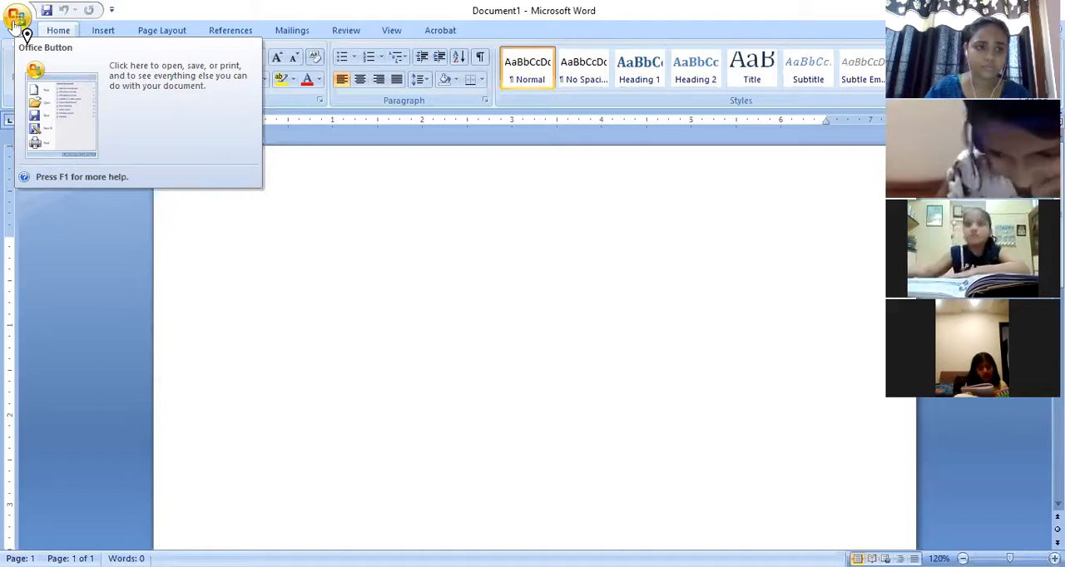
{"action": "left_click", "coordinate": [17, 18]}
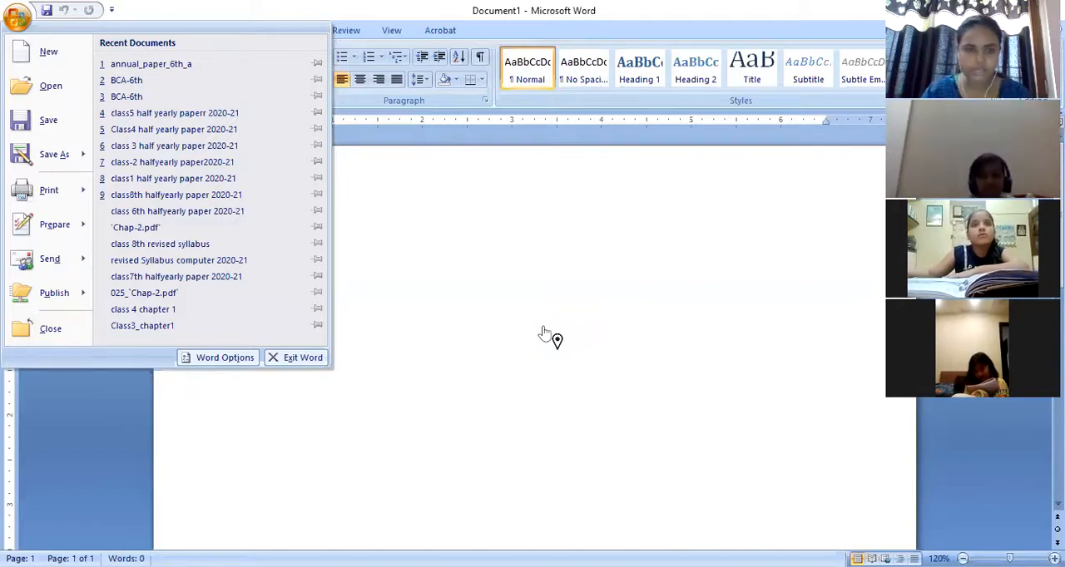
{"action": "left_click", "coordinate": [82, 13]}
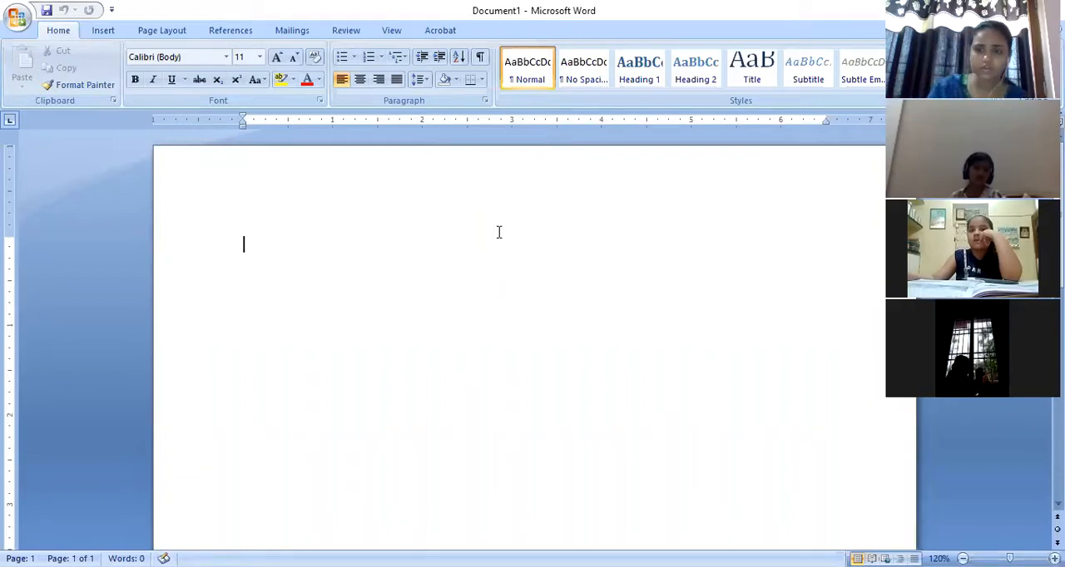
- Enter a person's first name on the first line of the blank document and try selecting the whole entry
{"action": "type", "text": "Daks"}
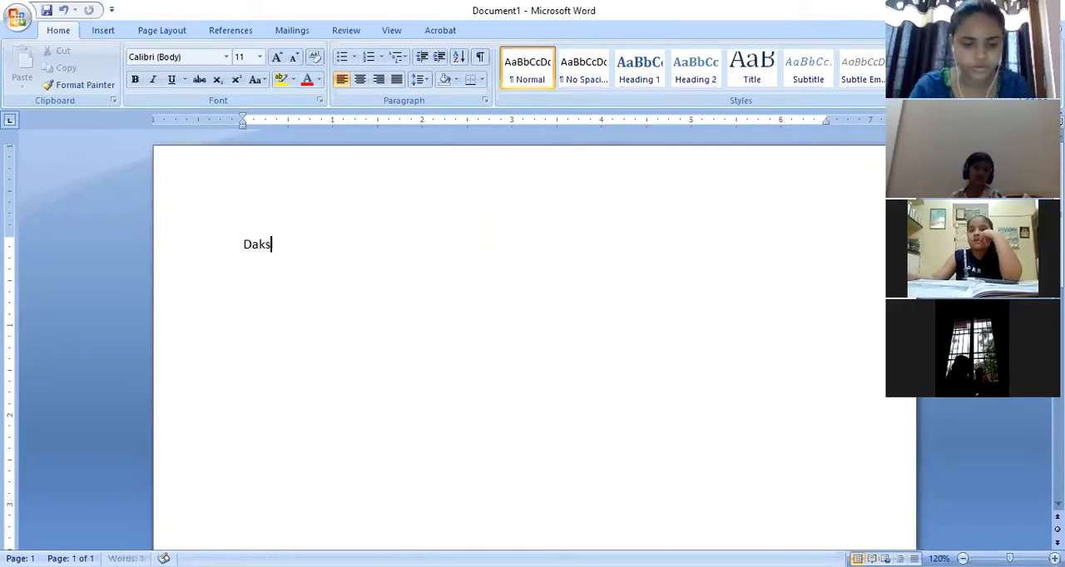
{"action": "type", "text": "hita"}
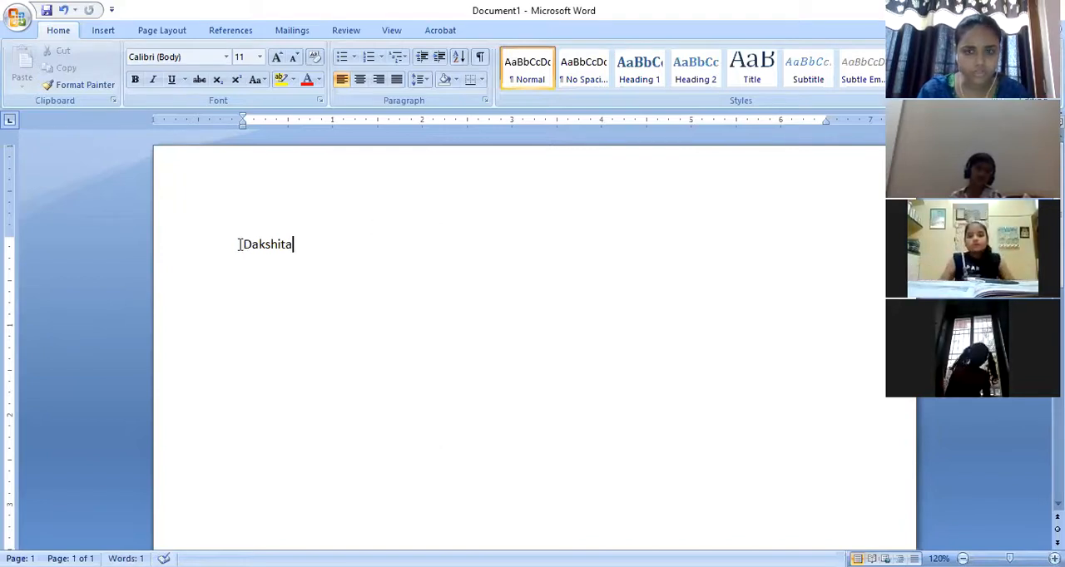
{"action": "left_click_drag", "start_coordinate": [246, 244], "coordinate": [296, 250]}
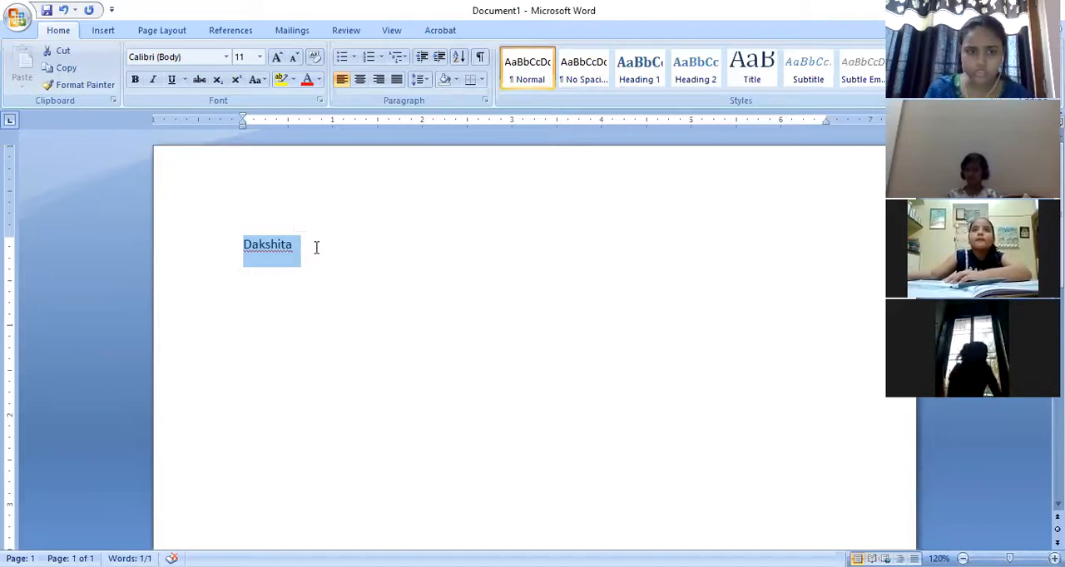
{"action": "left_click", "coordinate": [316, 247]}
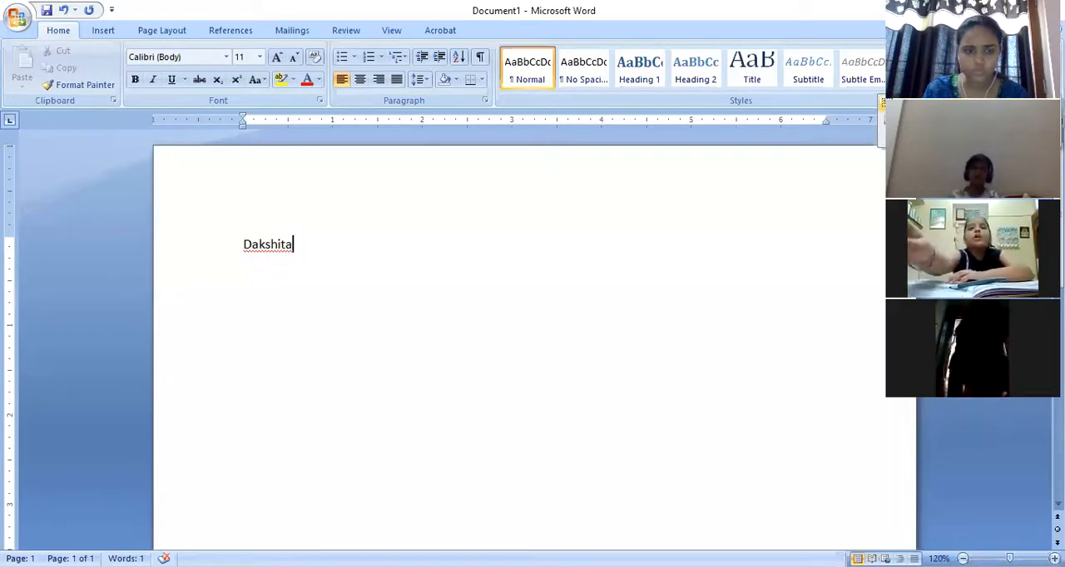
{"action": "key", "text": "ctrl+a"}
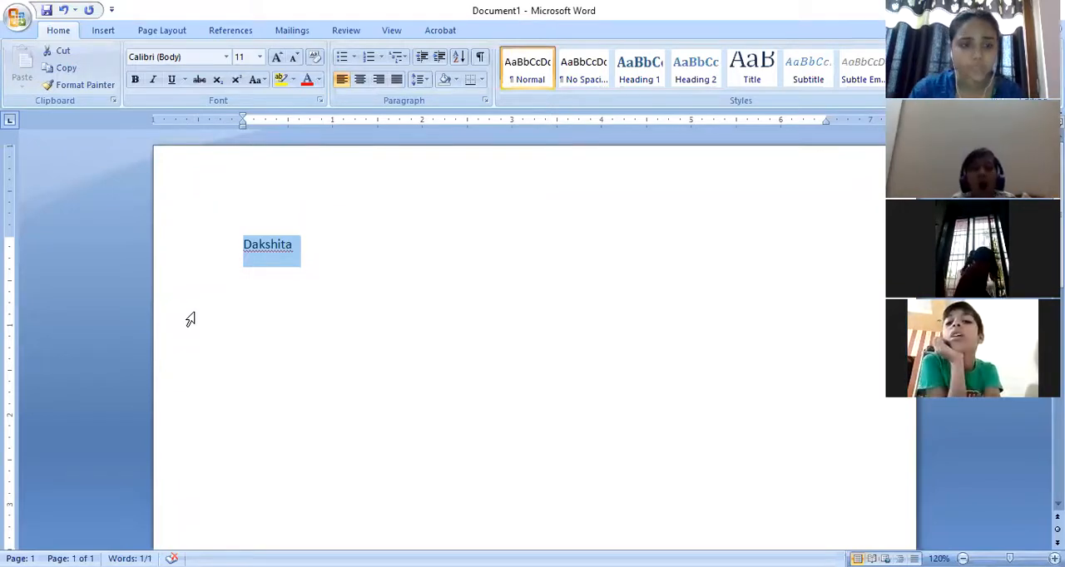
{"action": "left_click", "coordinate": [237, 301]}
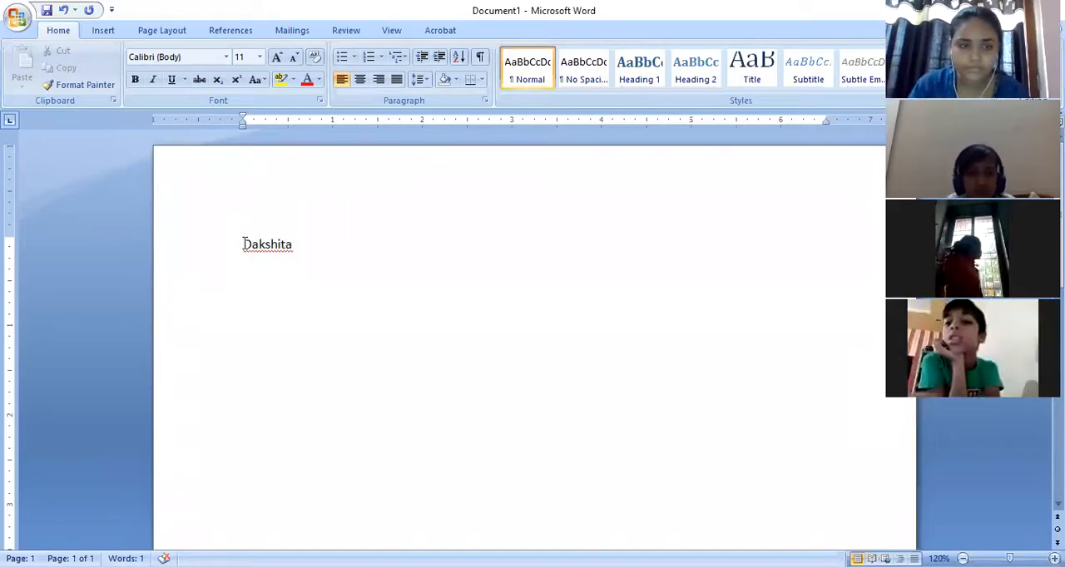
- Copy the name on the first line and paste the duplicate onto a new line directly below it
{"action": "left_click_drag", "start_coordinate": [243, 245], "coordinate": [258, 258]}
{"action": "key", "text": "ctrl+c"}
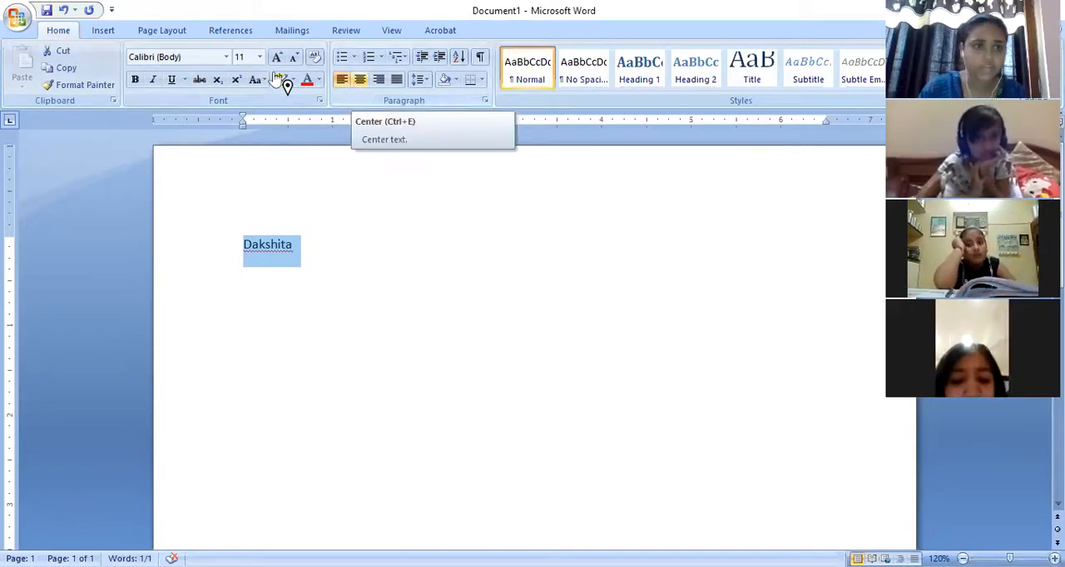
{"action": "left_click", "coordinate": [65, 74]}
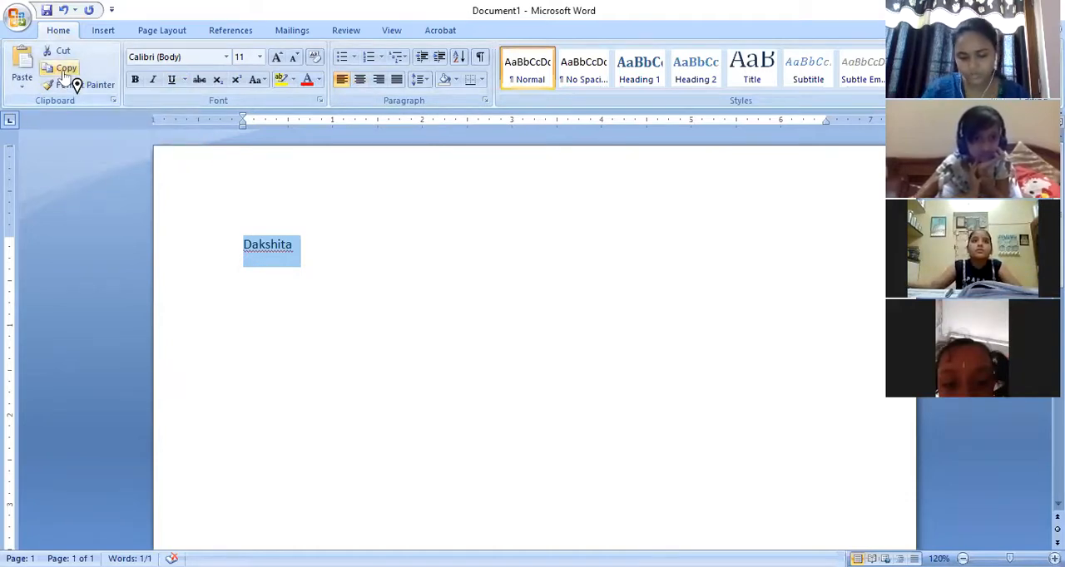
{"action": "left_click", "coordinate": [249, 283]}
{"action": "left_click", "coordinate": [300, 248]}
{"action": "key", "text": "Return"}
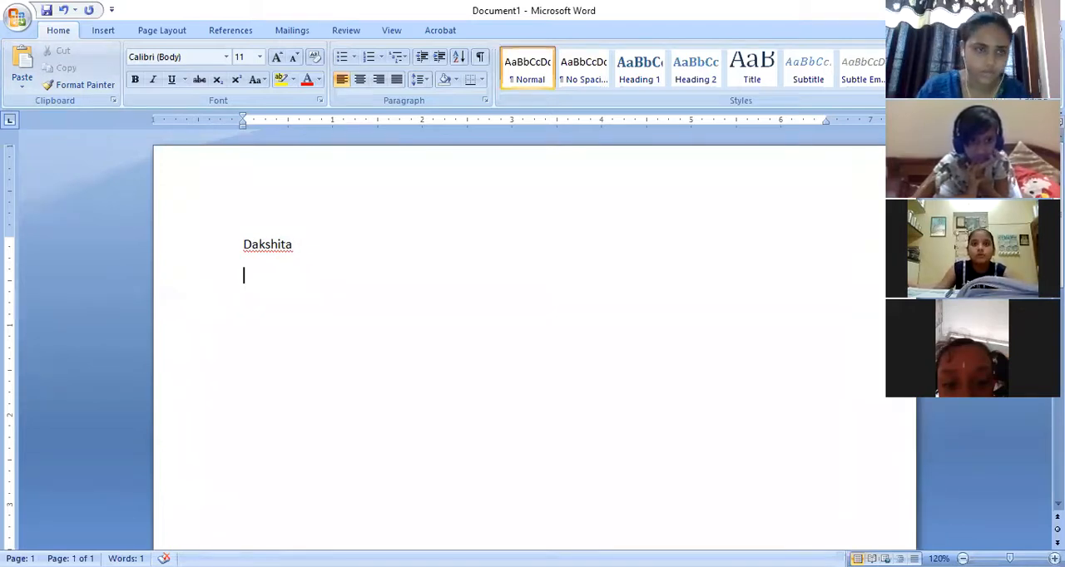
{"action": "left_click", "coordinate": [20, 82]}
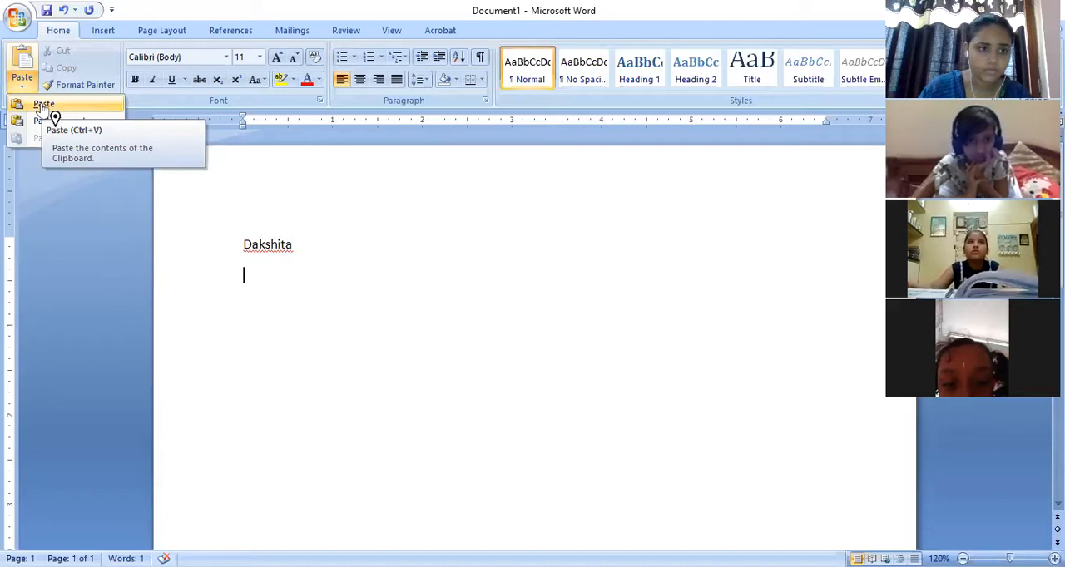
{"action": "left_click", "coordinate": [43, 105]}
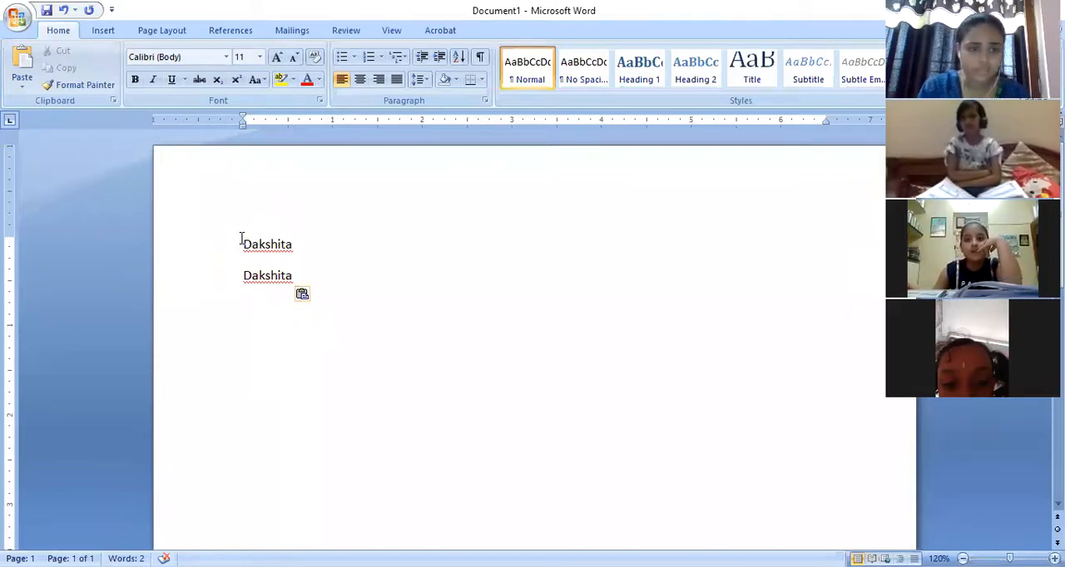
- Cut the upper copy of the name and paste it several blank lines below the remaining one
{"action": "left_click_drag", "start_coordinate": [243, 243], "coordinate": [294, 243]}
{"action": "key", "text": "ctrl+c"}
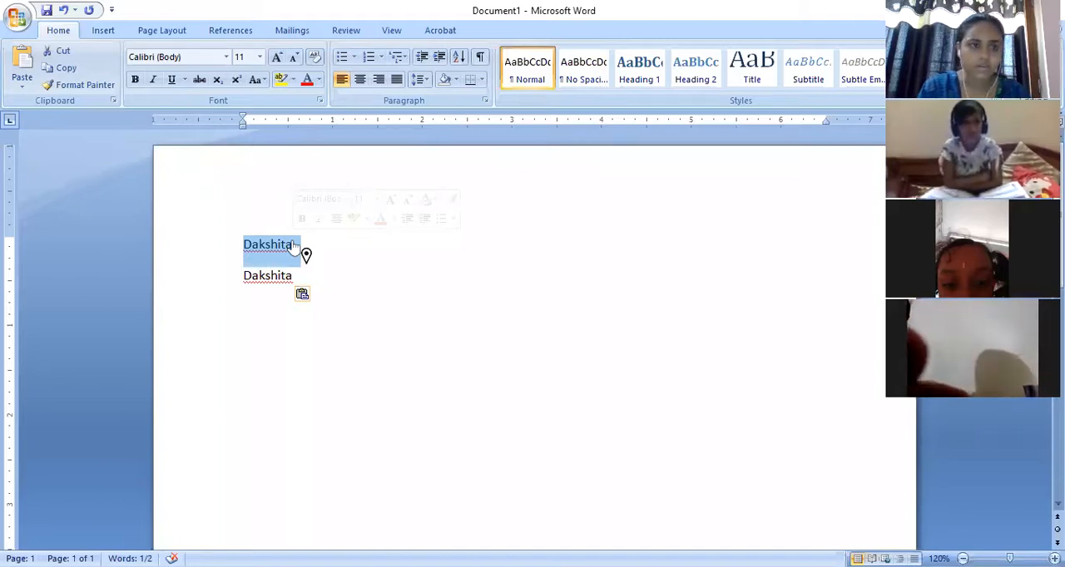
{"action": "left_click", "coordinate": [63, 53]}
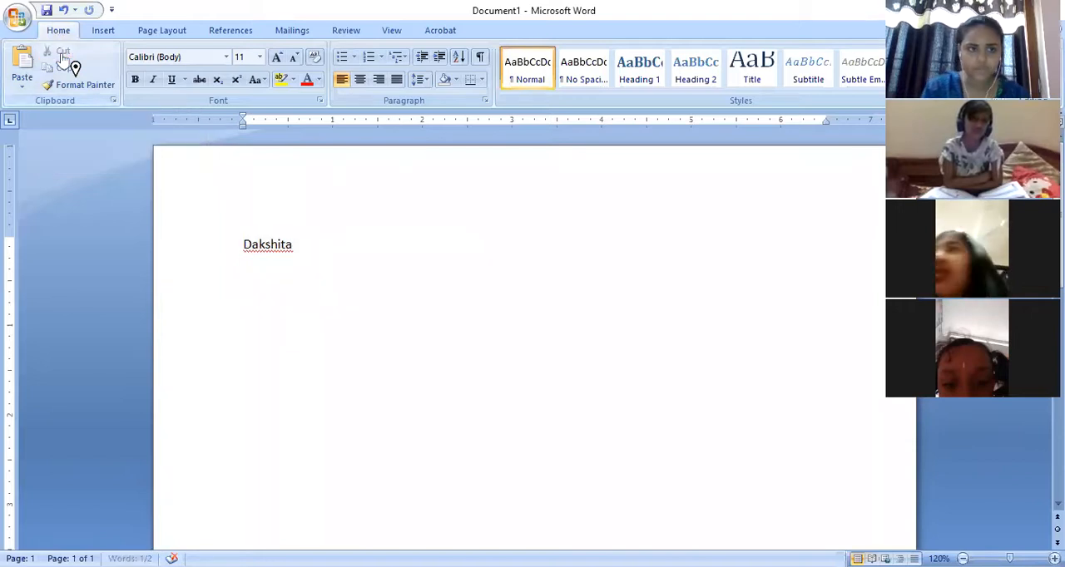
{"action": "left_click", "coordinate": [310, 253]}
{"action": "key", "text": "Return"}
{"action": "key", "text": "Return"}
{"action": "key", "text": "Return"}
{"action": "key", "text": "Return"}
{"action": "key", "text": "Return"}
{"action": "key", "text": "Return"}
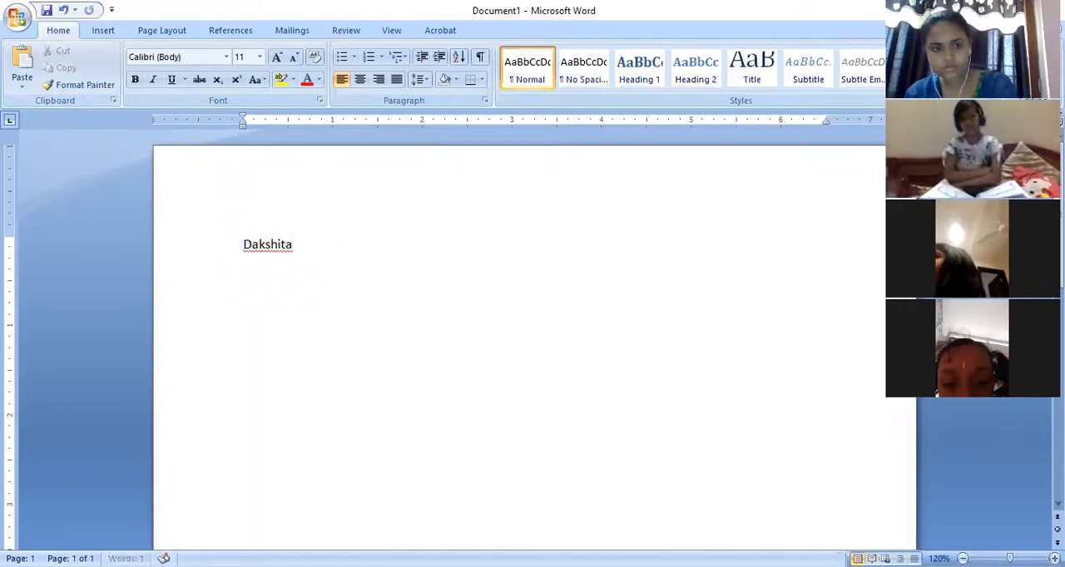
{"action": "key", "text": "Return"}
{"action": "key", "text": "Return"}
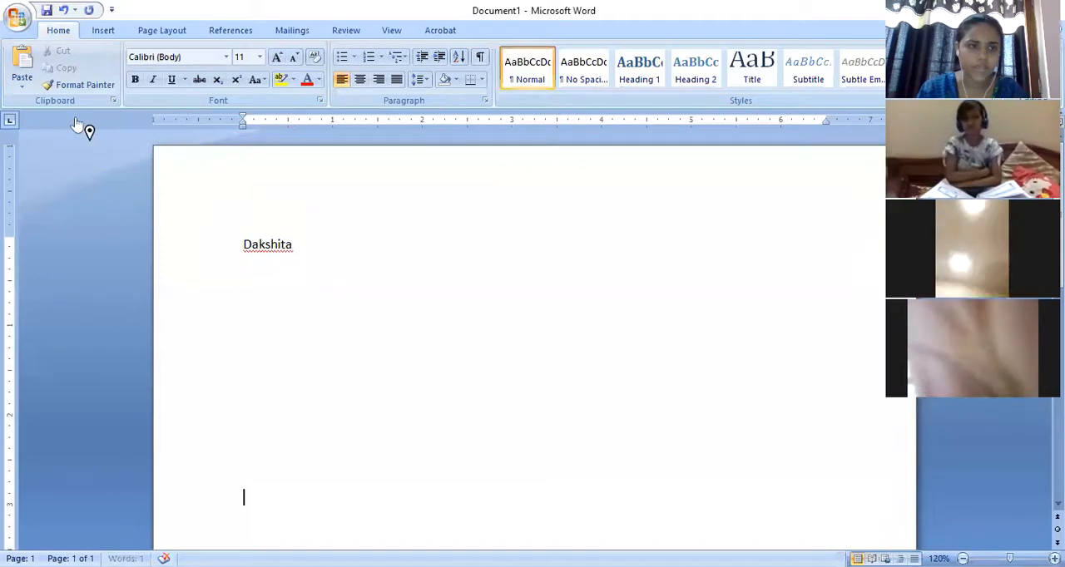
{"action": "left_click", "coordinate": [23, 78]}
{"action": "left_click", "coordinate": [42, 104]}
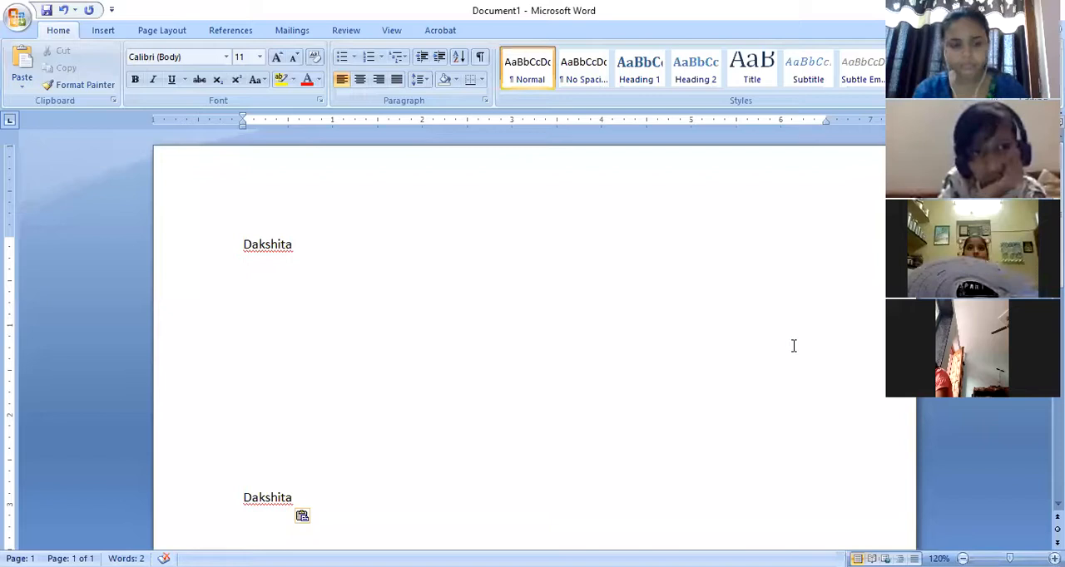
- Clear the whole document and enter two lines of placeholder text starting with "Fgfhf hf ghf" and "G fd hg h"
{"action": "key", "text": "ctrl+a"}
{"action": "key", "text": "Delete"}
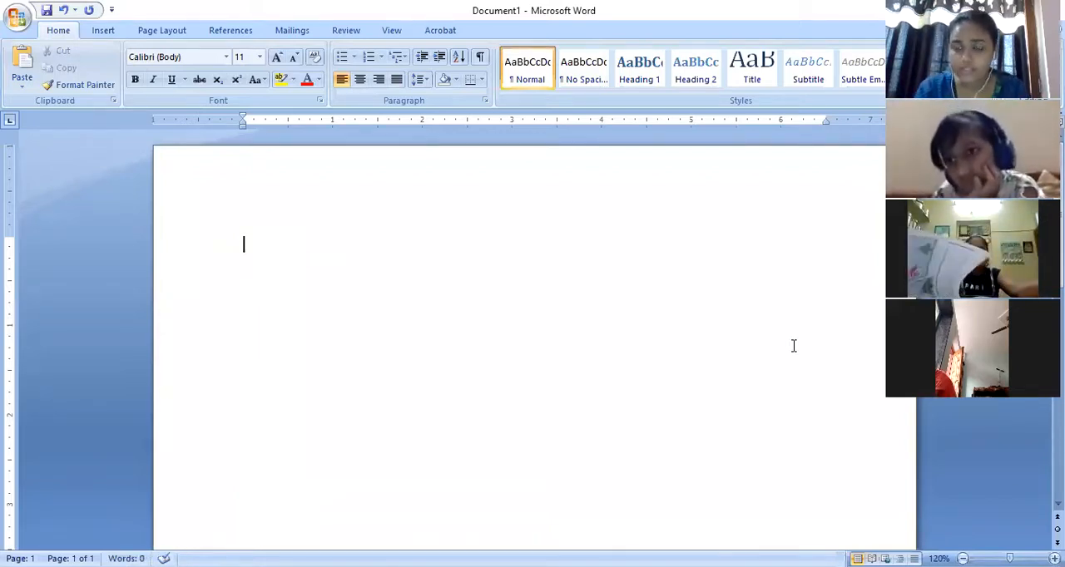
{"action": "type", "text": "Fgfhf hf ghf gf dh f"}
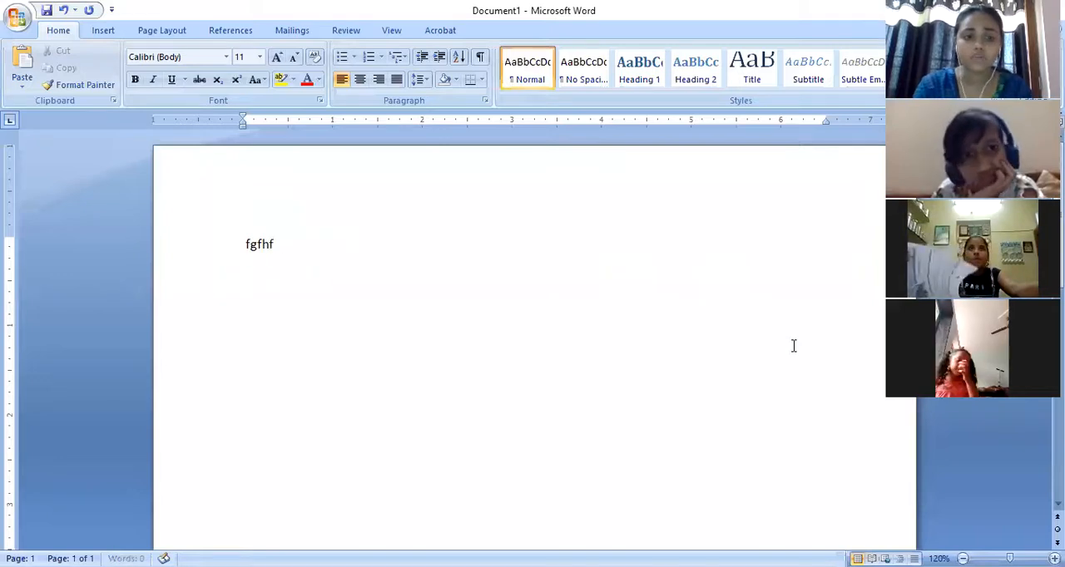
{"action": "type", "text": " hdf f dg f"}
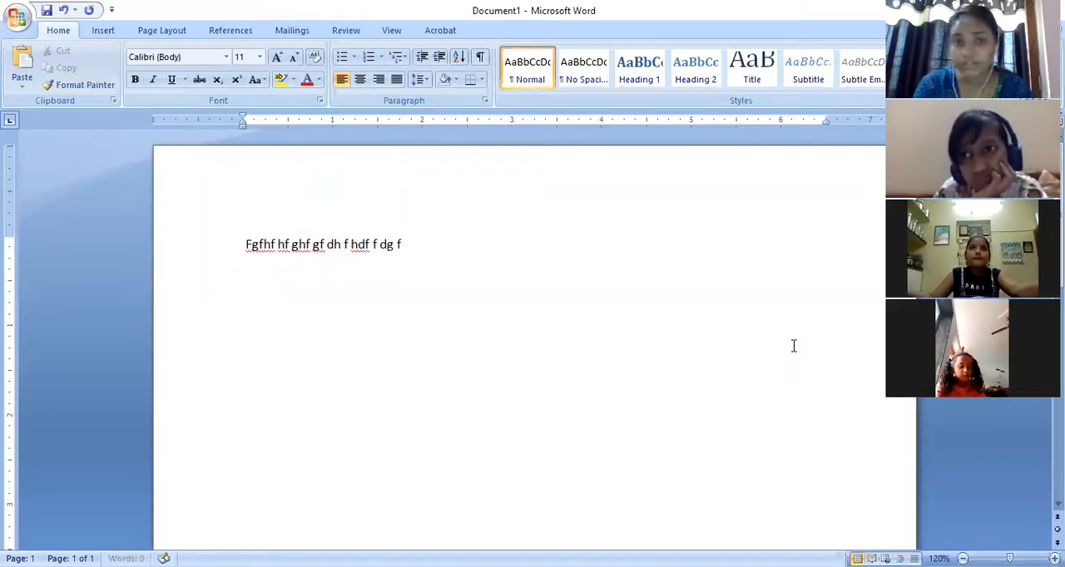
{"action": "type", "text": " fh gd hd h f fdh gd"}
{"action": "key", "text": "Return"}
{"action": "type", "text": "G fd hg h gh"}
{"action": "type", "text": "g h dgh d h hd h h gh dgh gh"}
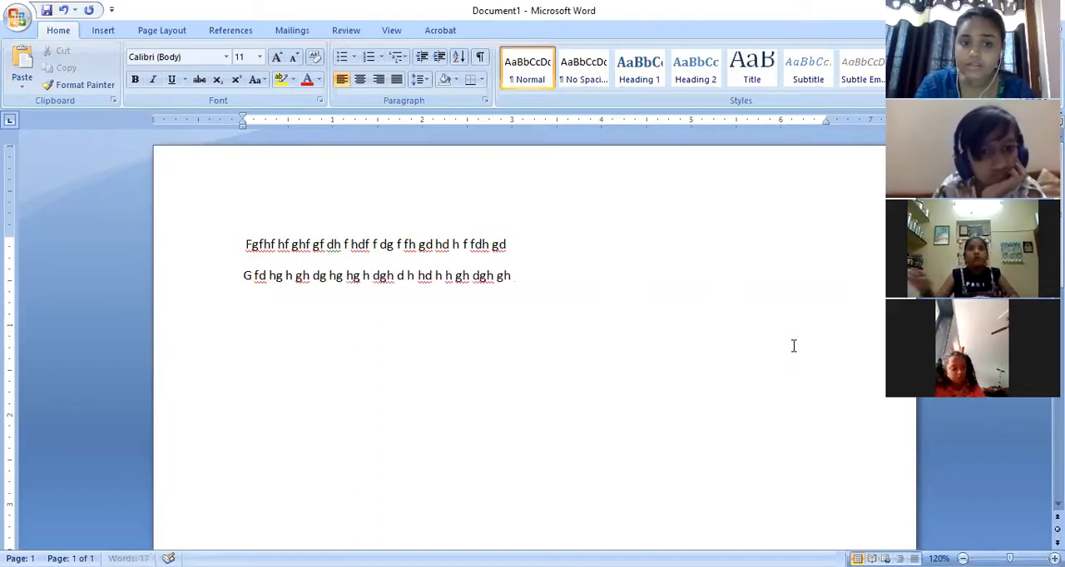
- Add a third and a fourth line of placeholder text starting with "Fg fh g hg" and "Bcvbv n vn"
{"action": "key", "text": "Return"}
{"action": "type", "text": "fg fh g hg hn n  bcv b vb vb gn n gc nc ng cn c nc n cn cn cn cn"}
{"action": "key", "text": "Return"}
{"action": "type", "text": "bcvbv n vn bn b nbv nc bn cbn b nb n bn"}
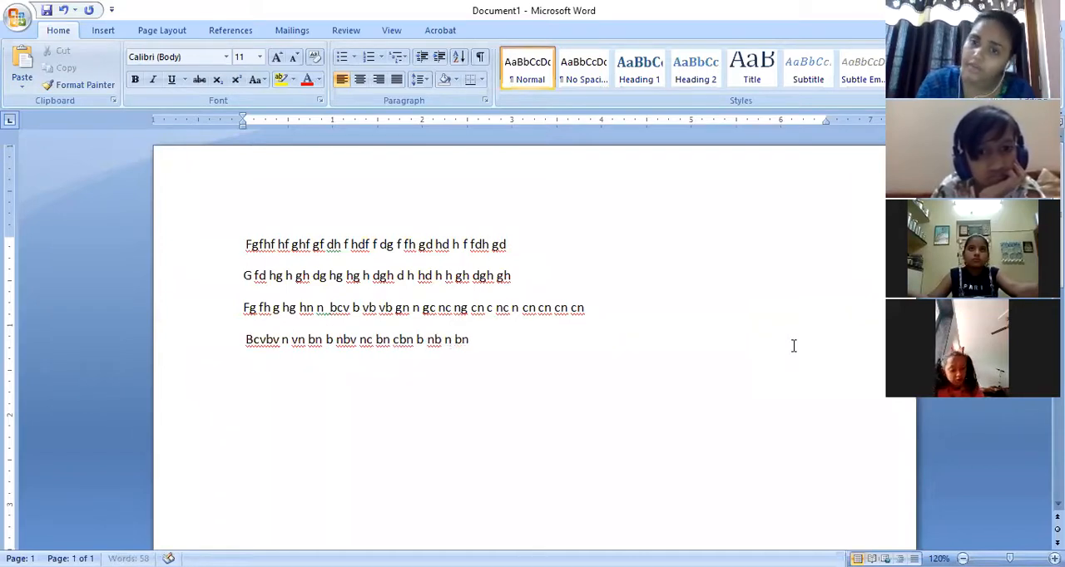
{"action": "type", "text": " vbn vb nbv nvb ncb n cbn bn bv n"}
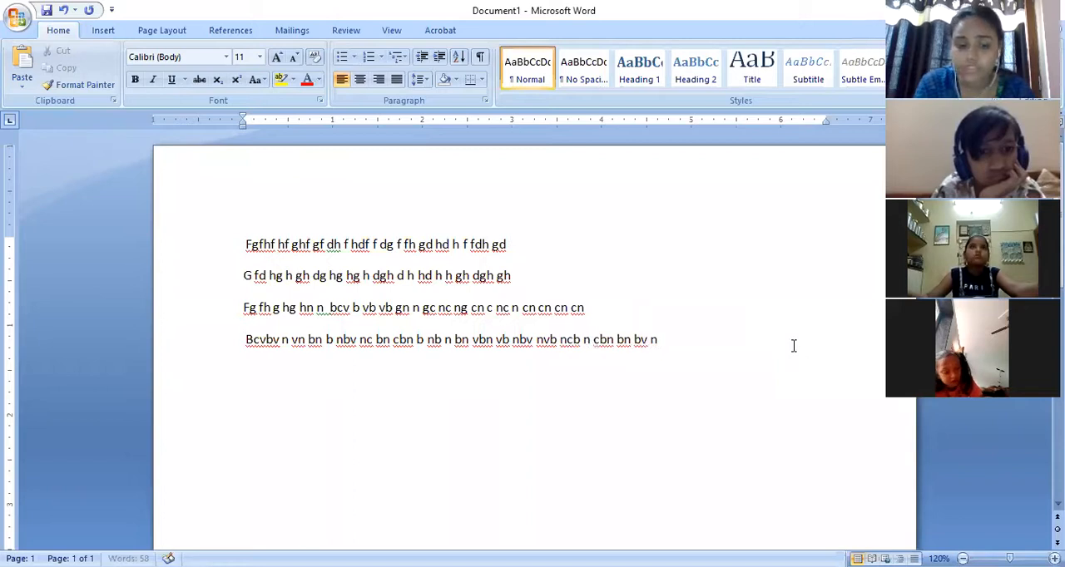
{"action": "type", "text": "cvn cgn  b bcv nb gch dg hsf h dh"}
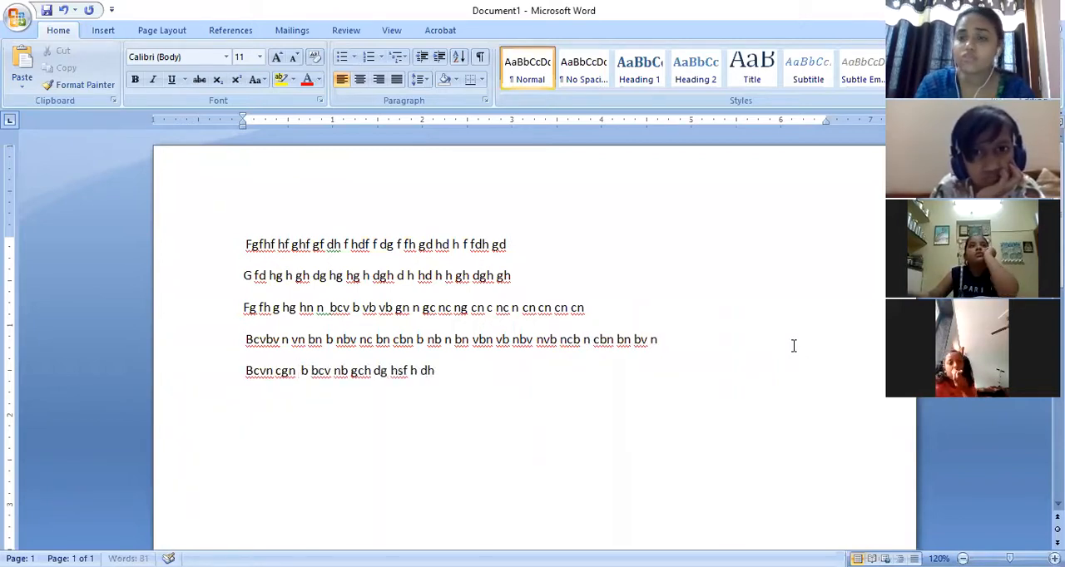
{"action": "type", "text": " gh dgh g h hg g h gh"}
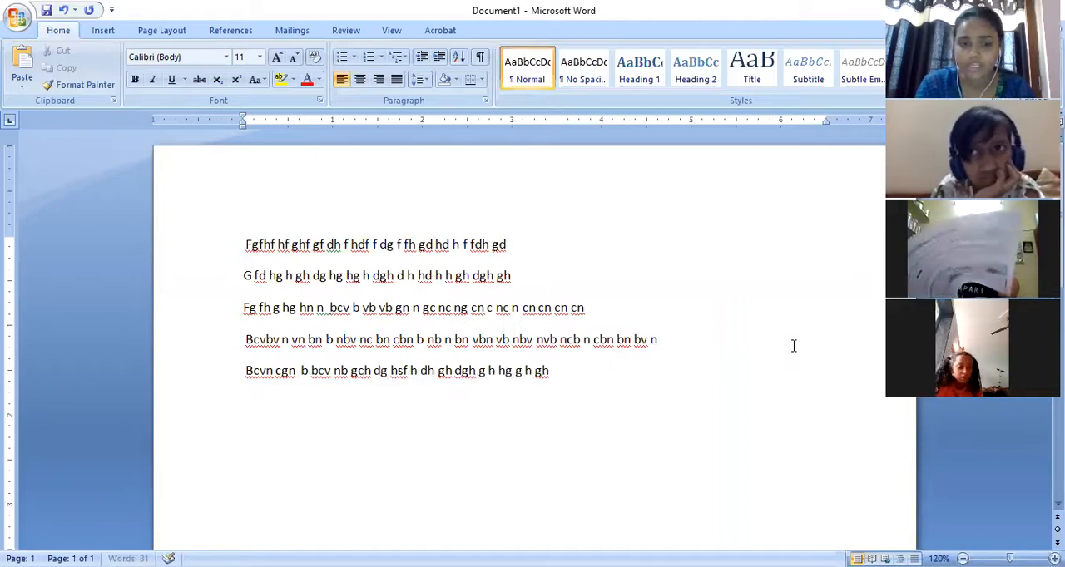
{"action": "type", "text": " dgh df hg n gngf"}
- Add a fifth and a sixth line of placeholder text starting with "Bcvn cgn" and "Fhnghg h dgh"
{"action": "key", "text": "Return"}
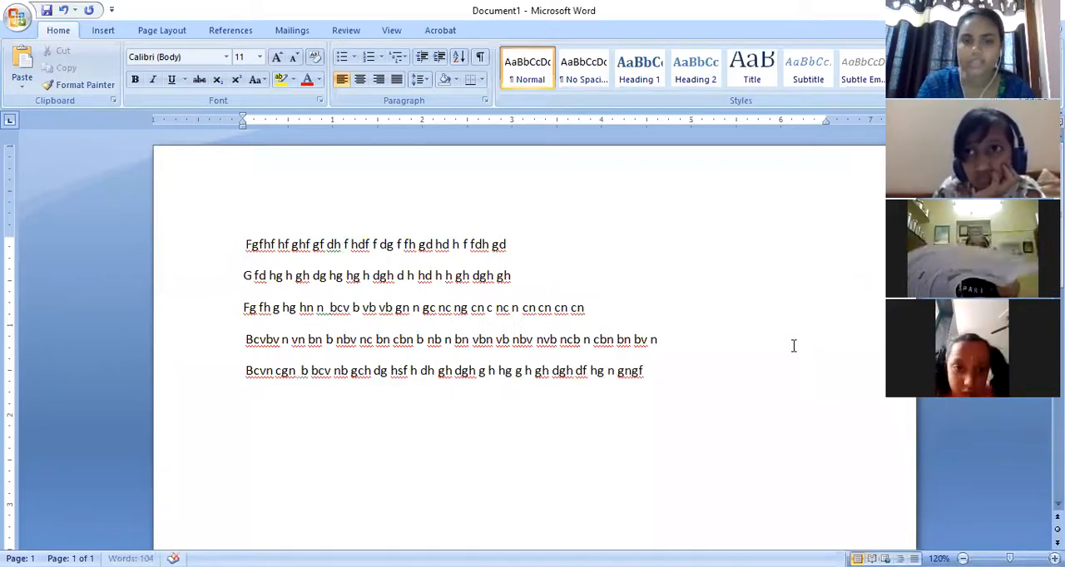
{"action": "type", "text": "fhnghg h dgh g hg jdg hd gh g"}
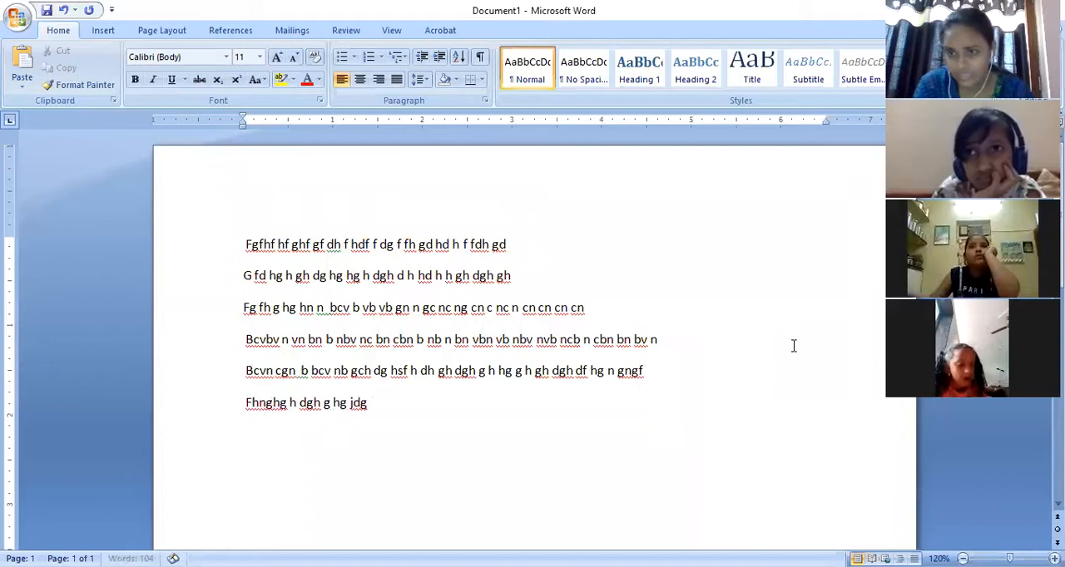
{"action": "type", "text": " hng n gfn hgfn"}
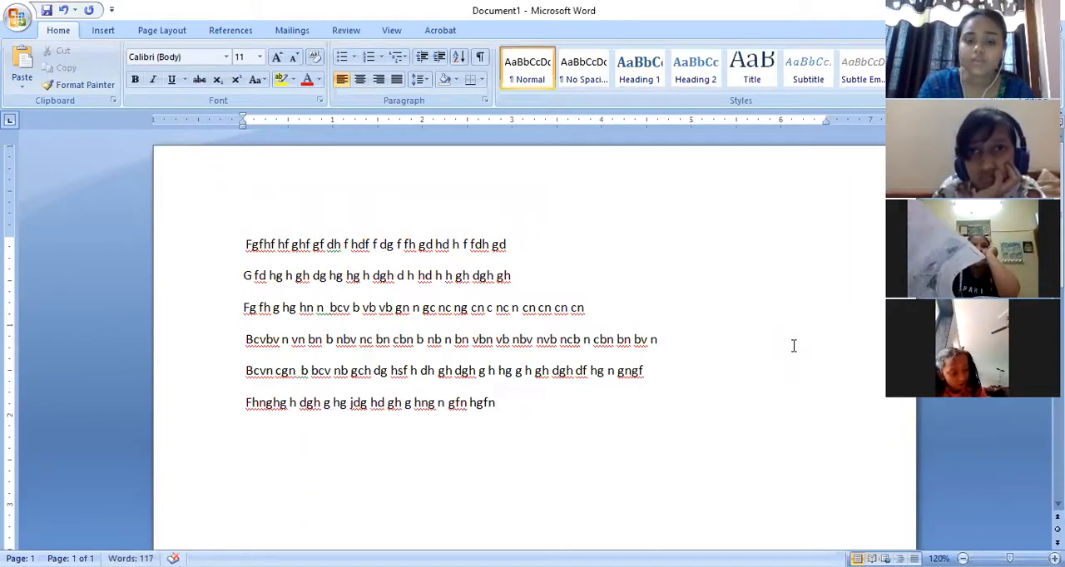
- Add a seventh line of placeholder text starting with "Hgnhf ngf n" below the others
{"action": "key", "text": "Return"}
{"action": "type", "text": "hgnhf ngf n gn gf n"}
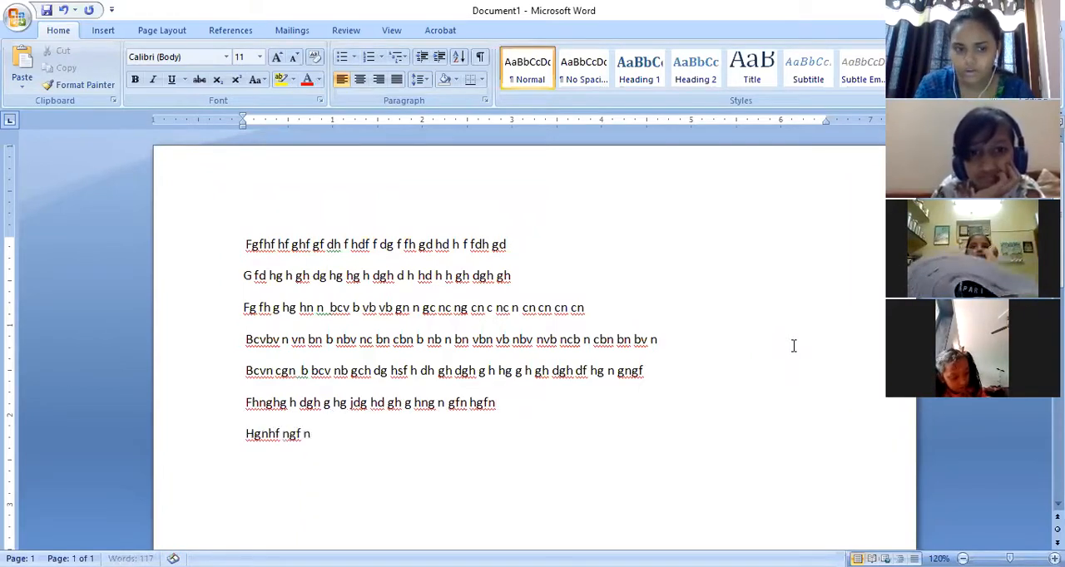
{"action": "type", "text": " hnj gh g ngf ng n g"}
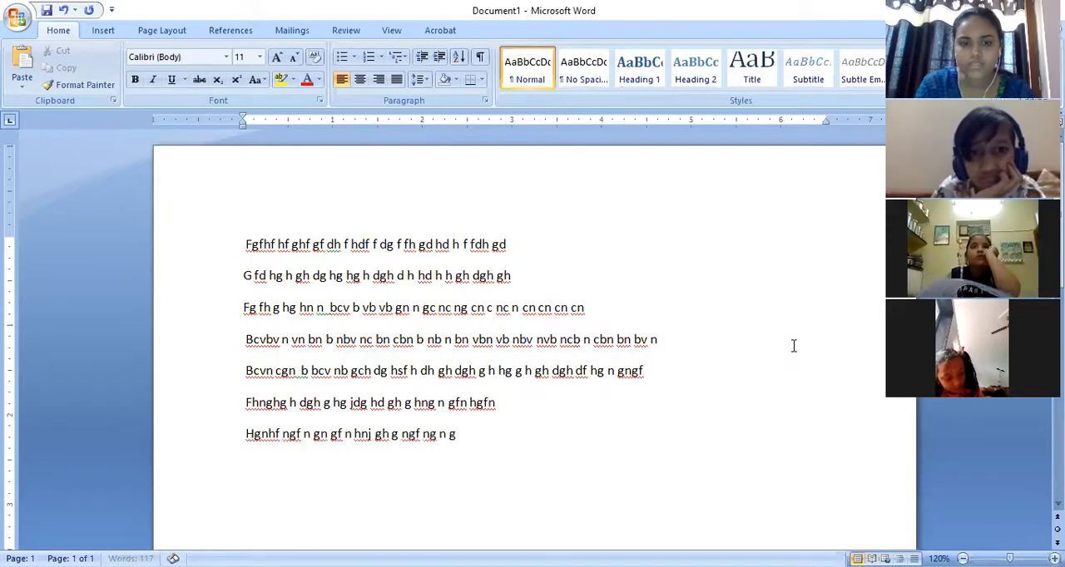
{"action": "type", "text": "h gh g hgf g hf b gcn g n"}
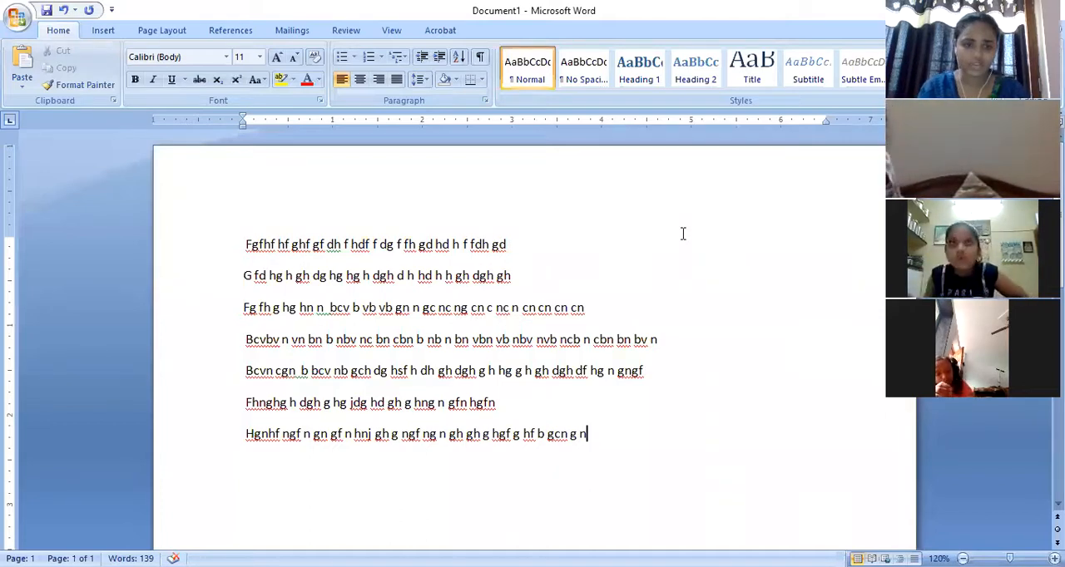
- Make the first line of placeholder text, starting with "Fgfhf hf ghf", bold
{"action": "left_click_drag", "start_coordinate": [244, 246], "coordinate": [604, 442]}
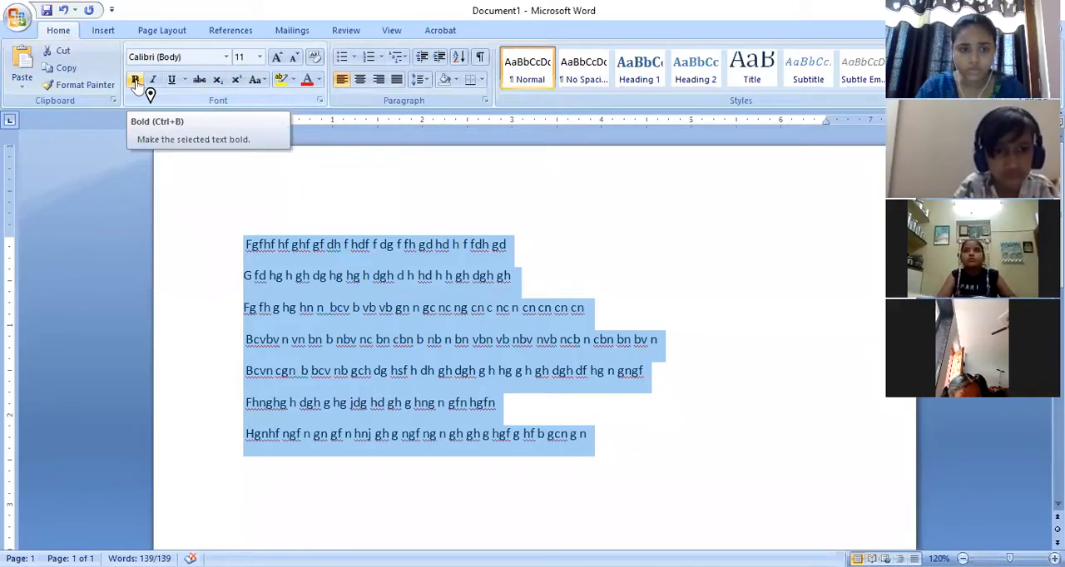
{"action": "left_click", "coordinate": [566, 247]}
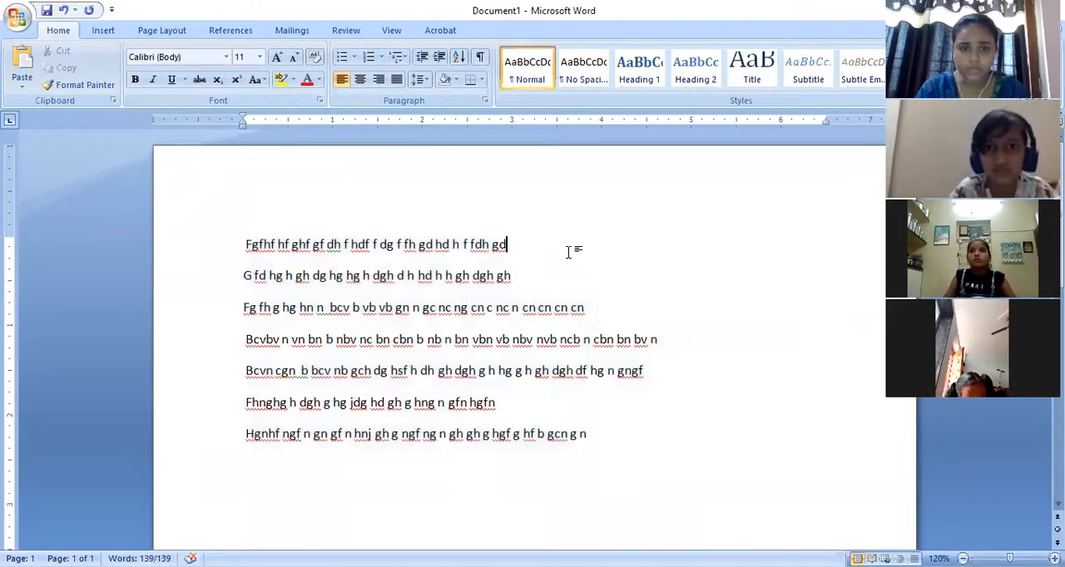
{"action": "left_click_drag", "start_coordinate": [514, 246], "coordinate": [257, 254]}
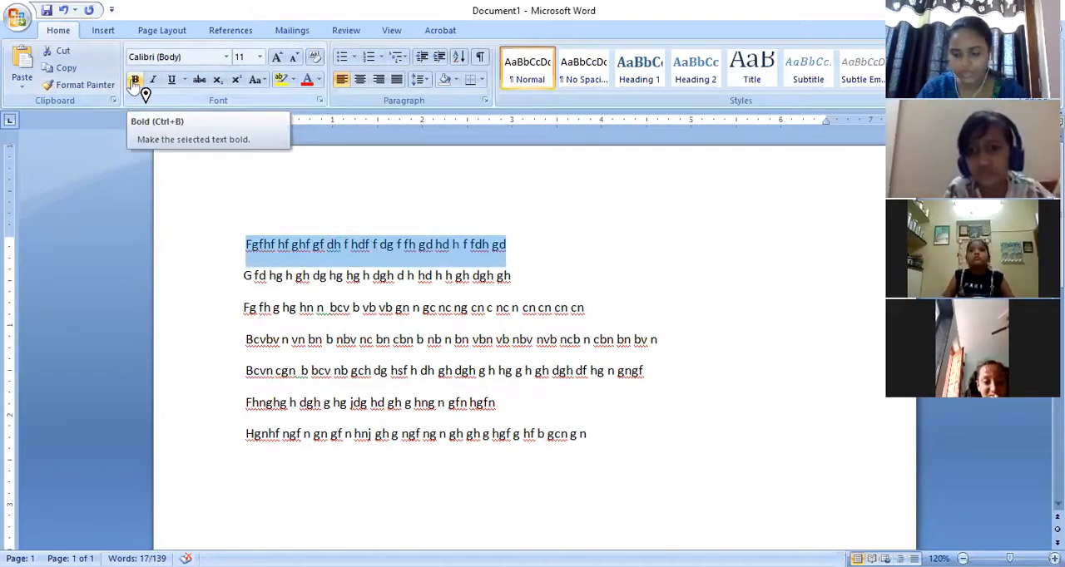
{"action": "left_click", "coordinate": [134, 81]}
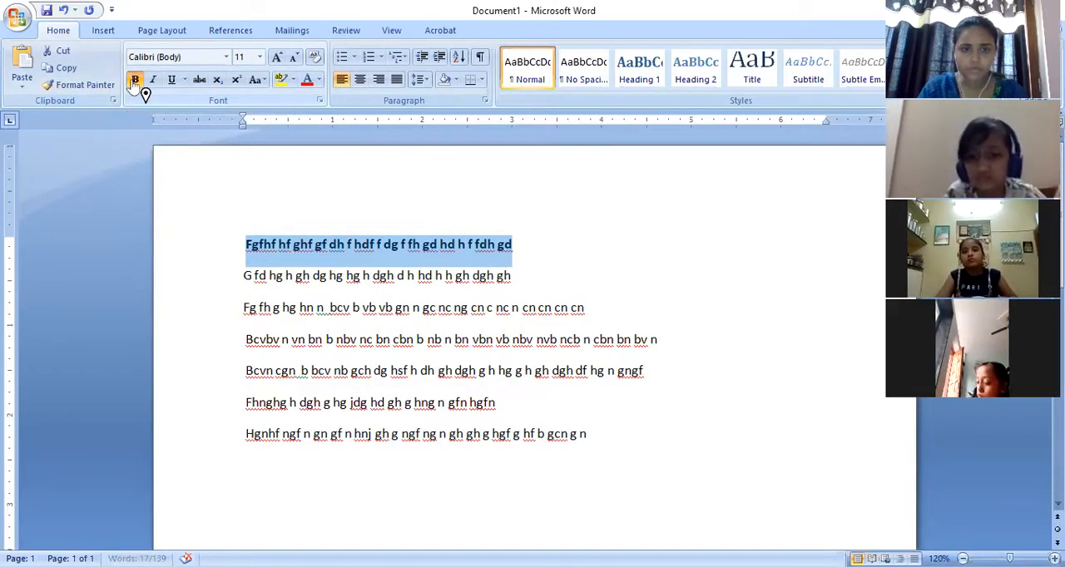
{"action": "left_click", "coordinate": [603, 333]}
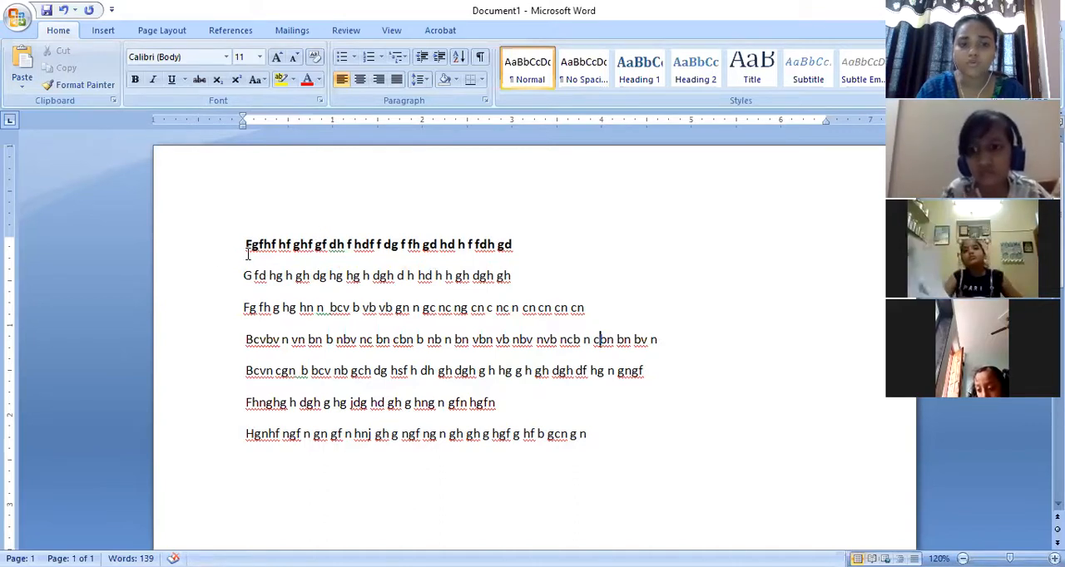
- Italicize the second line of placeholder text, starting with "G fd hg h"
{"action": "left_click_drag", "start_coordinate": [241, 247], "coordinate": [511, 247]}
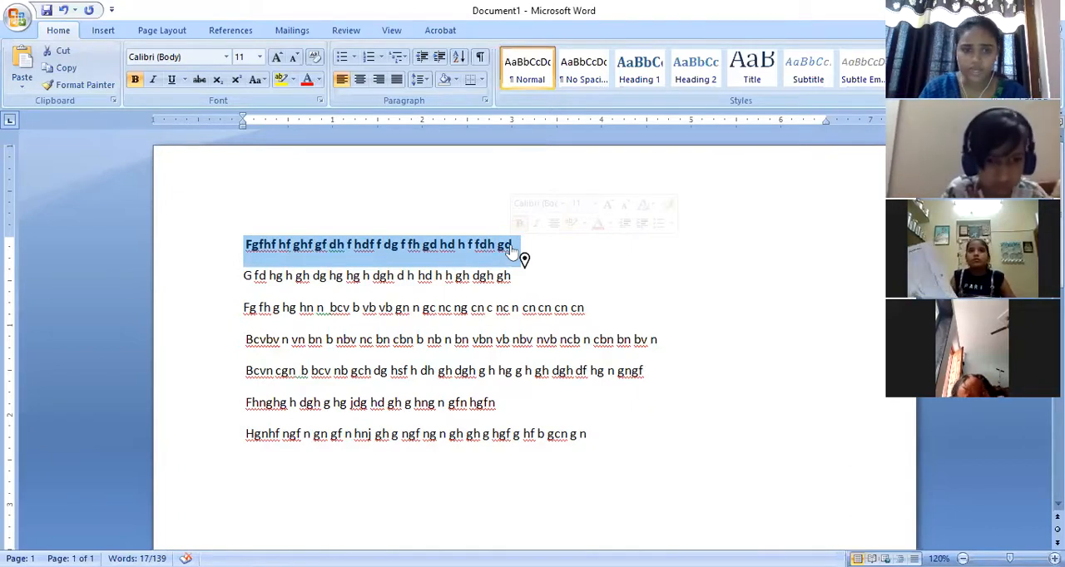
{"action": "left_click", "coordinate": [240, 276]}
{"action": "left_click_drag", "start_coordinate": [474, 279], "coordinate": [245, 278]}
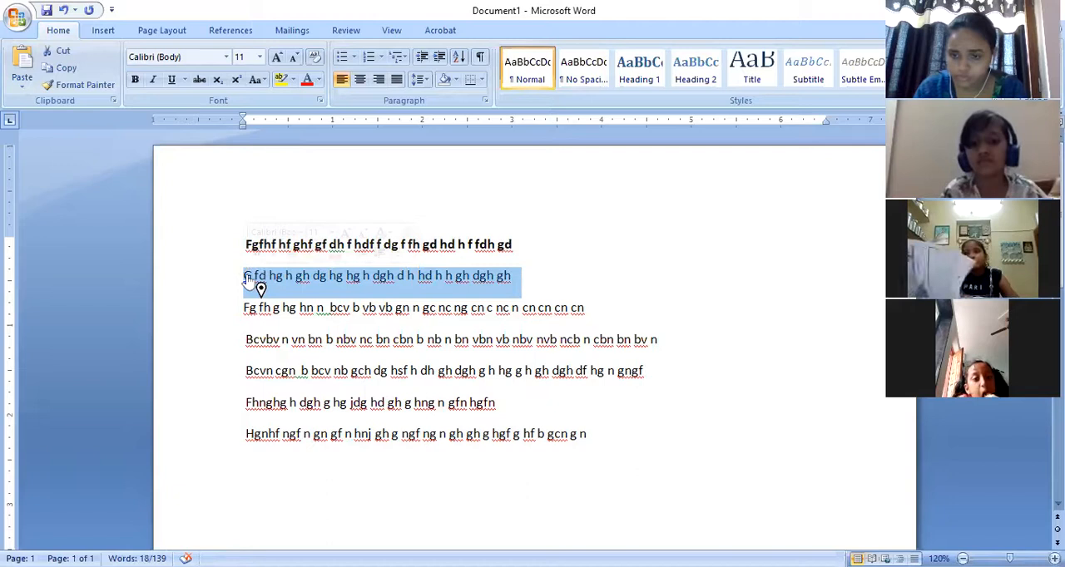
{"action": "left_click", "coordinate": [154, 81]}
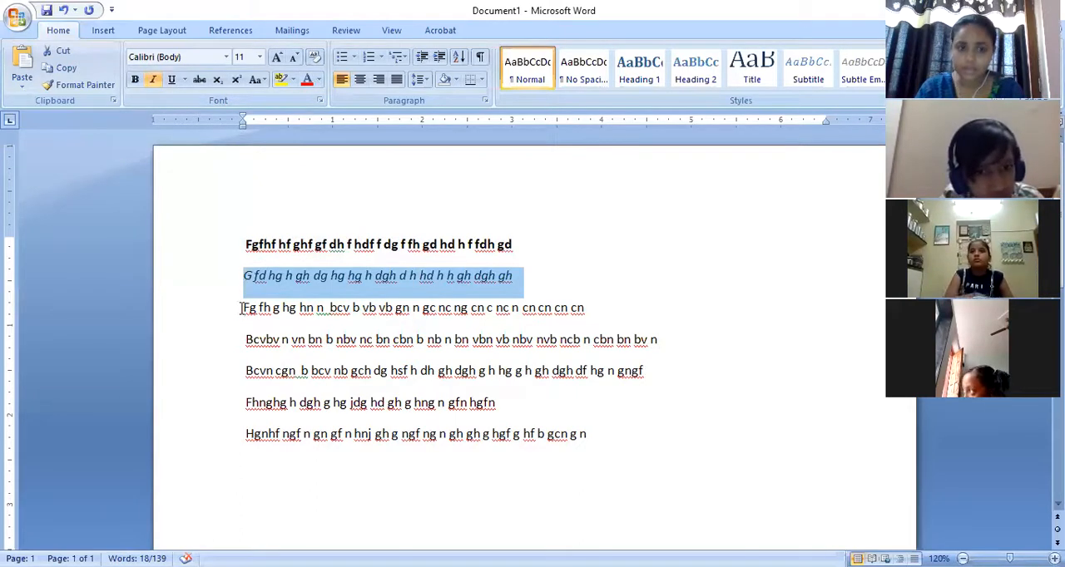
- Underline the third line of placeholder text, starting with "Fg fh g hg"
{"action": "left_click_drag", "start_coordinate": [240, 308], "coordinate": [578, 325]}
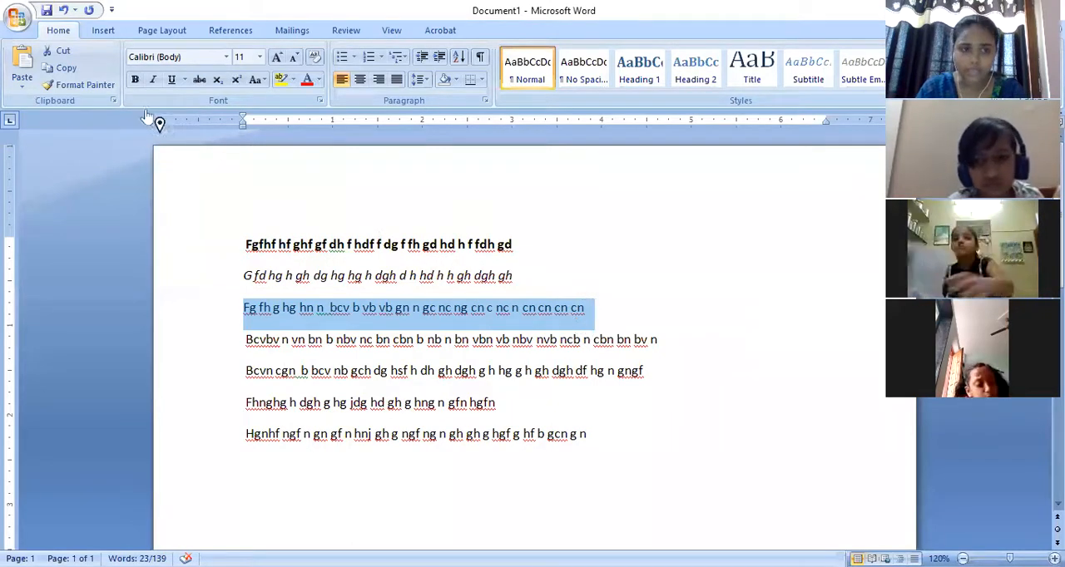
{"action": "left_click", "coordinate": [172, 81]}
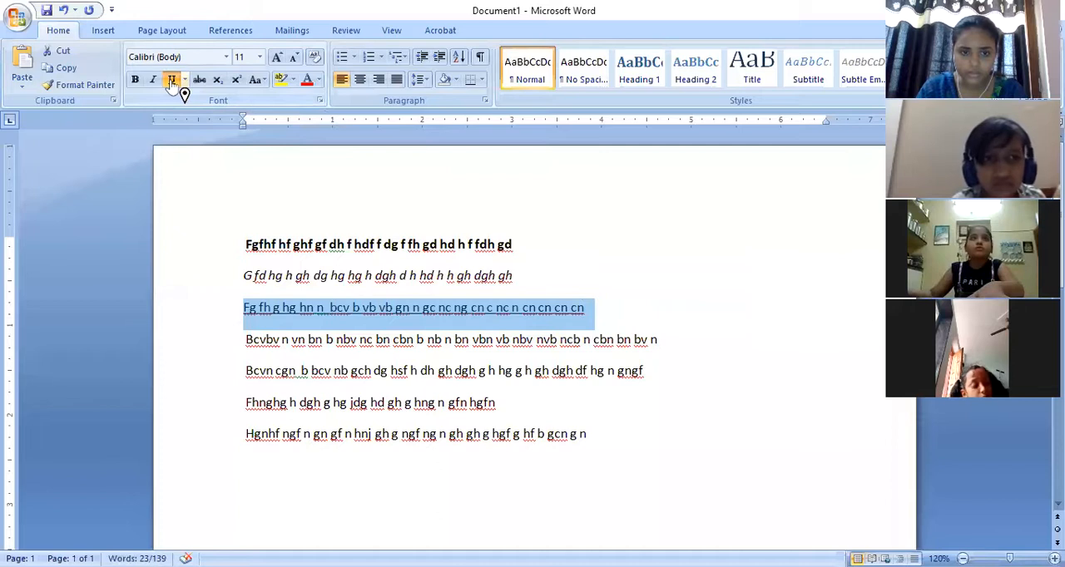
{"action": "left_click", "coordinate": [352, 339]}
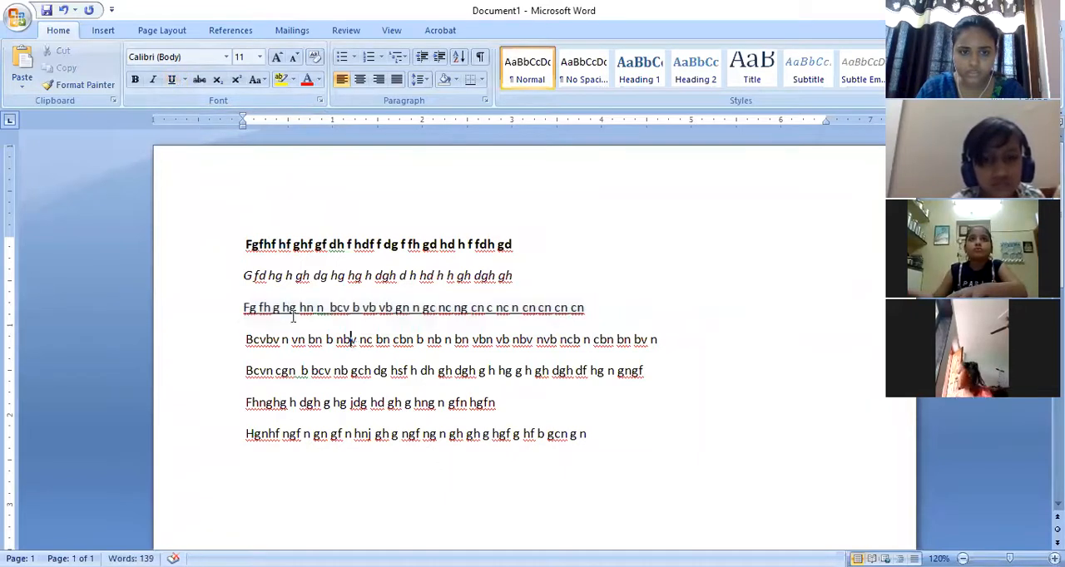
{"action": "left_click", "coordinate": [589, 309]}
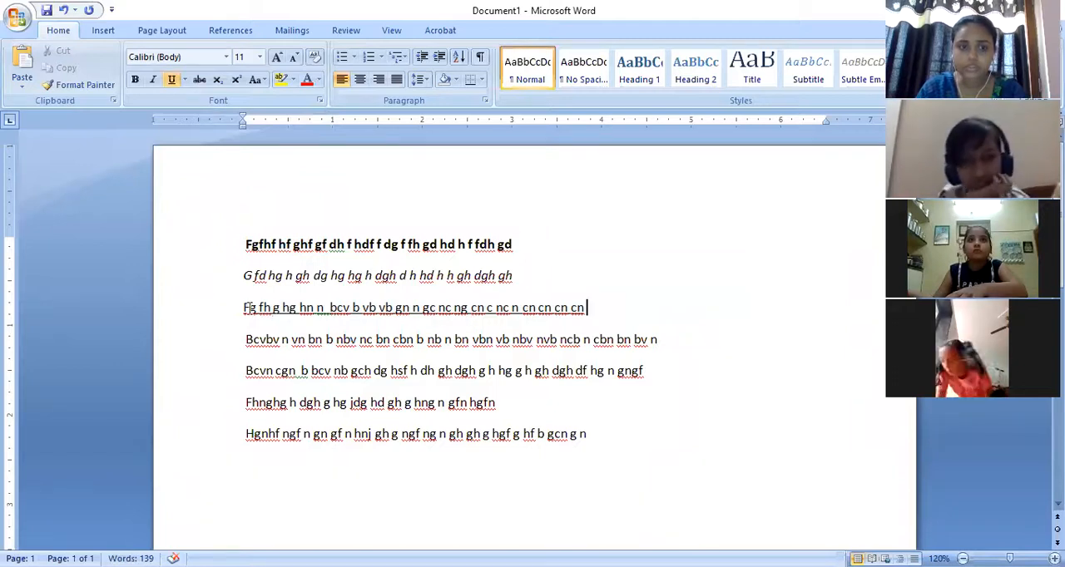
- Change the third line's underline to the thick solid style
{"action": "left_click_drag", "start_coordinate": [242, 308], "coordinate": [594, 308]}
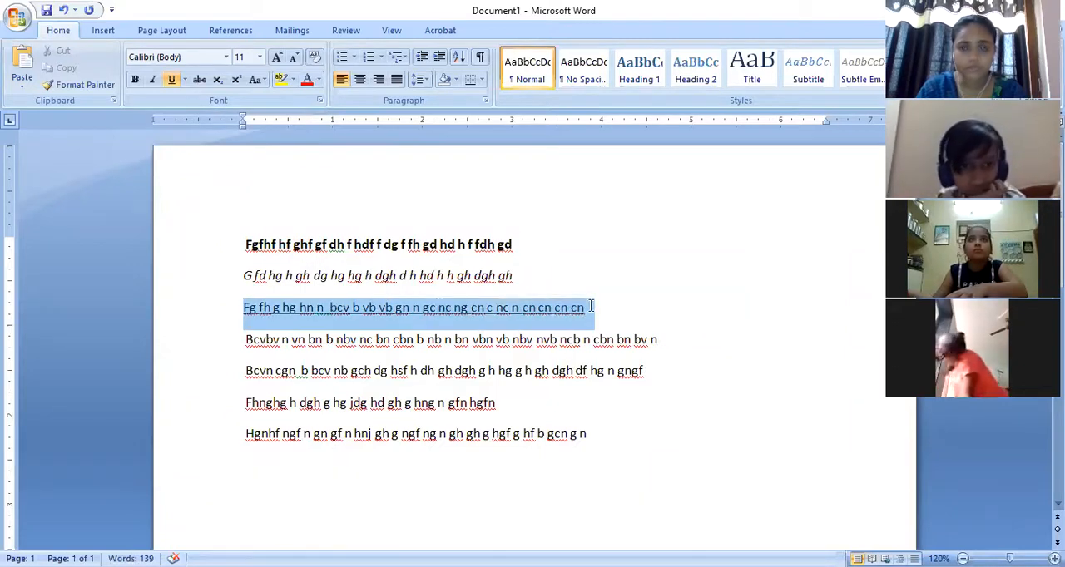
{"action": "left_click", "coordinate": [185, 80]}
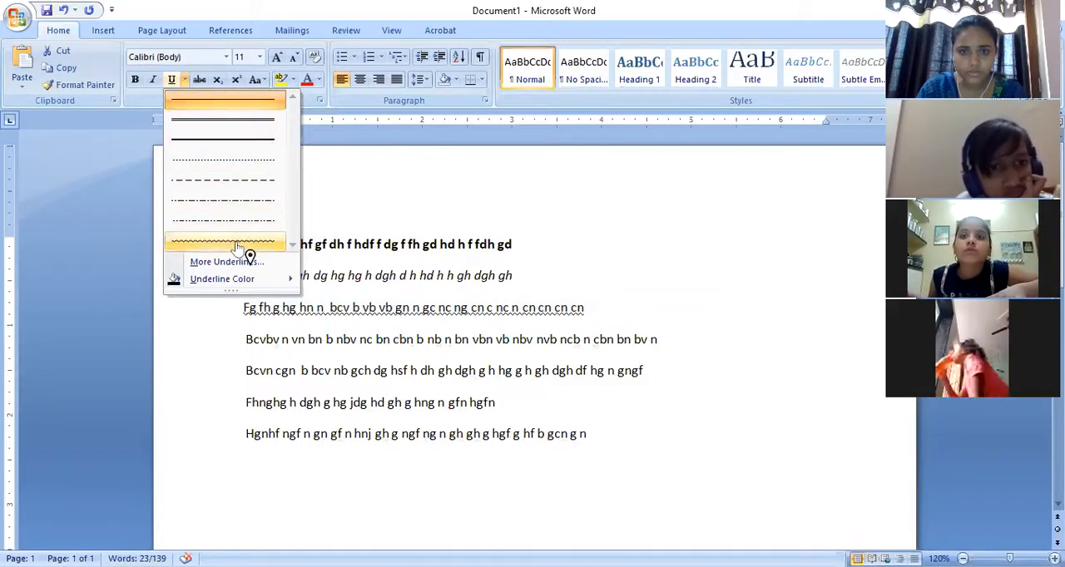
{"action": "left_click", "coordinate": [243, 147]}
{"action": "left_click", "coordinate": [258, 354]}
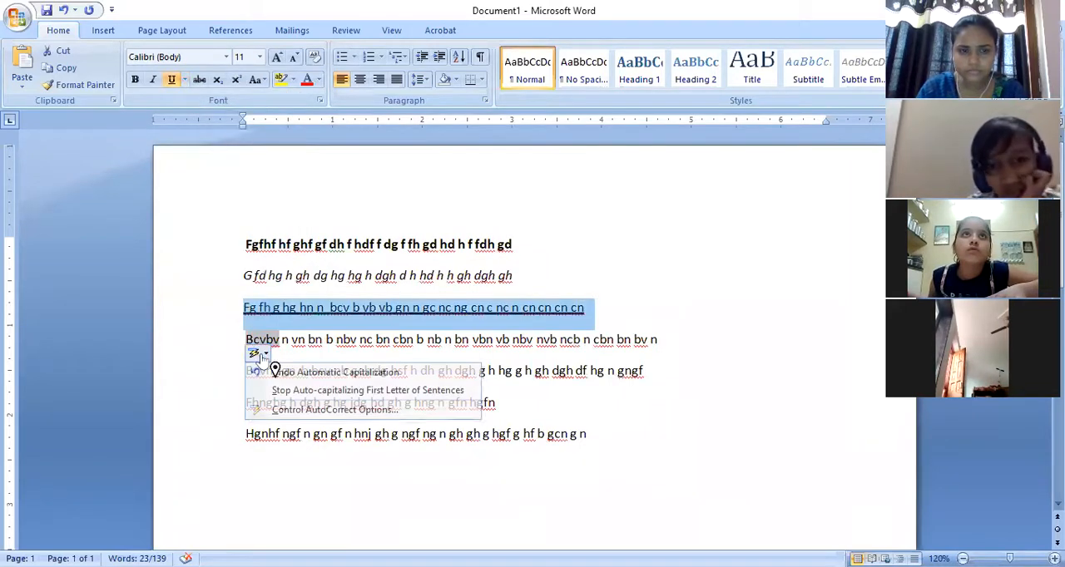
{"action": "left_click", "coordinate": [611, 420]}
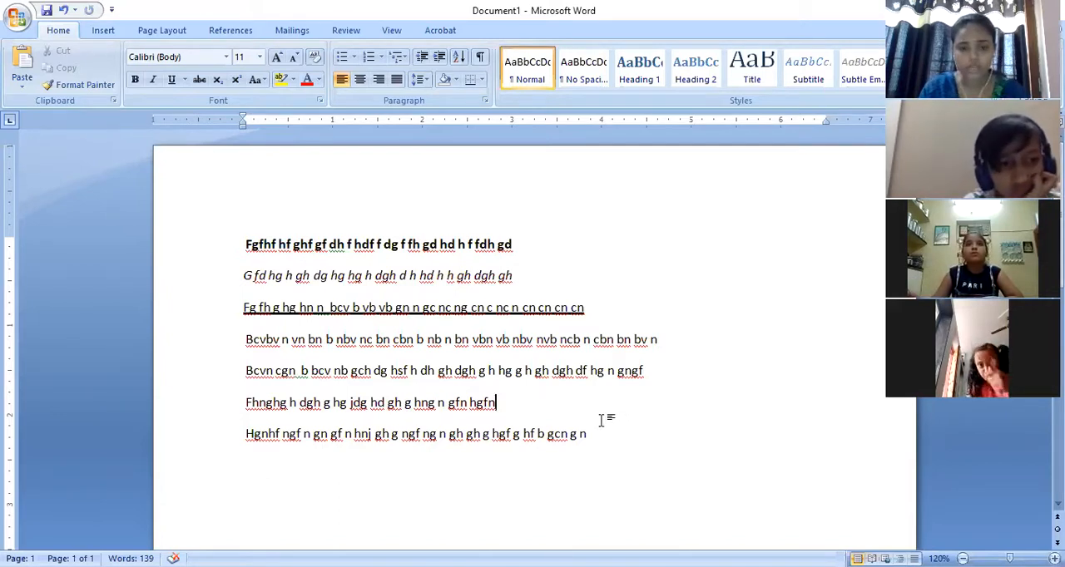
- Set the last four lines of placeholder text in Bernard MT Condensed at font size 16
{"action": "left_click_drag", "start_coordinate": [242, 402], "coordinate": [500, 403]}
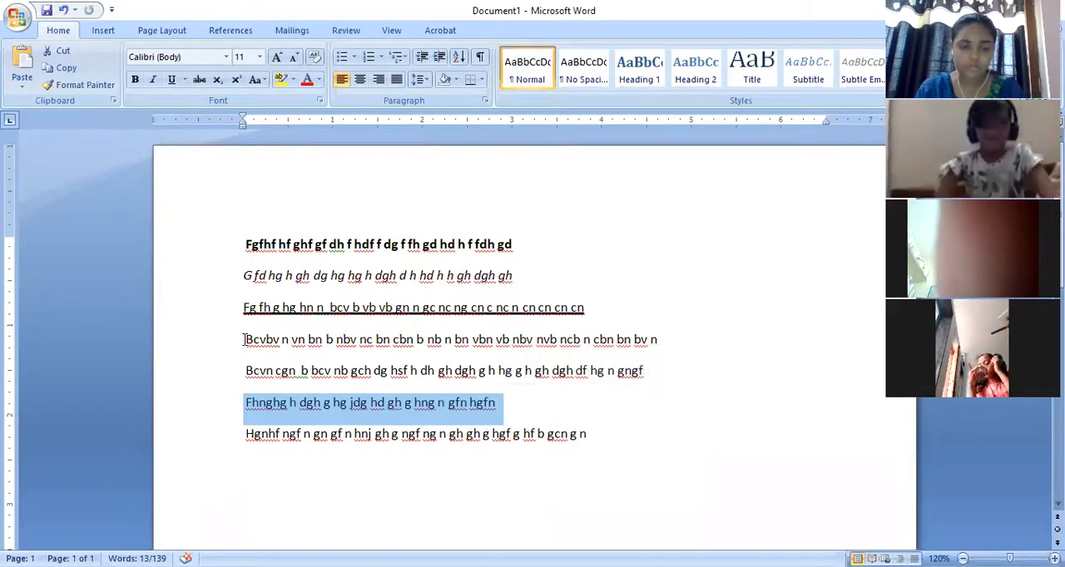
{"action": "left_click", "coordinate": [519, 429]}
{"action": "left_click_drag", "start_coordinate": [587, 433], "coordinate": [253, 345]}
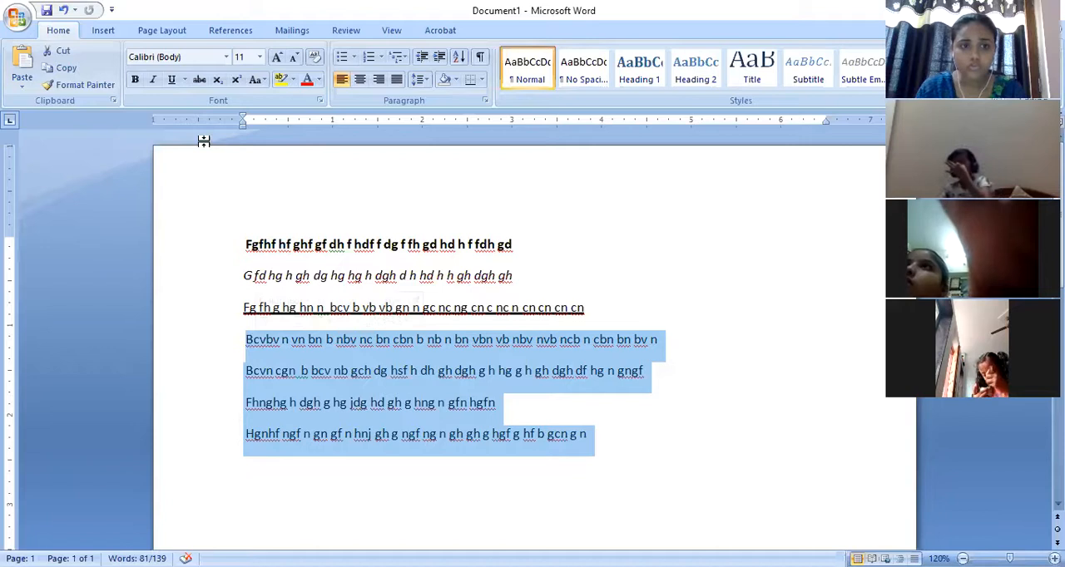
{"action": "left_click", "coordinate": [226, 56]}
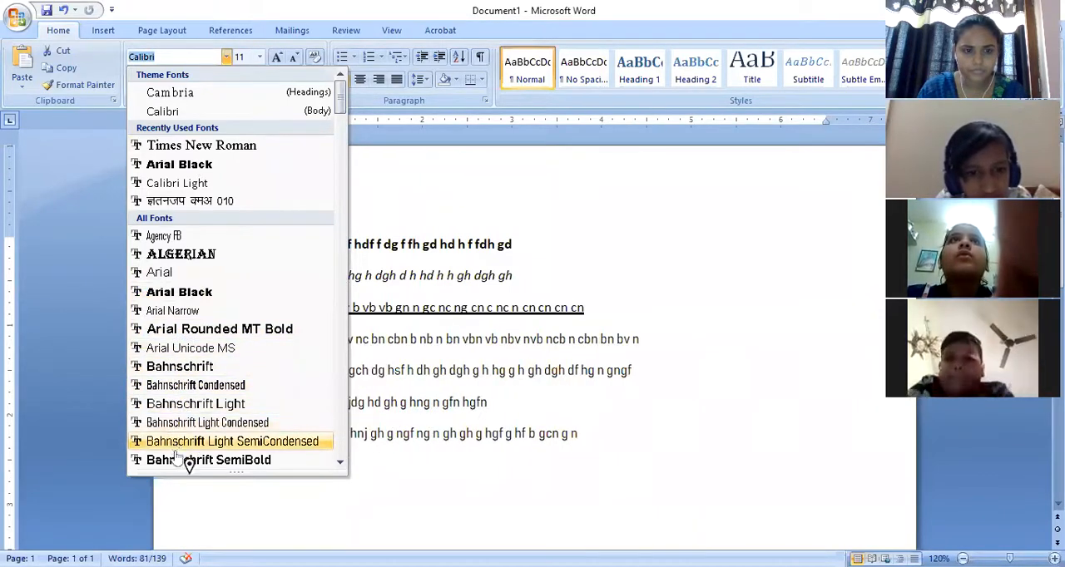
{"action": "left_click", "coordinate": [340, 462]}
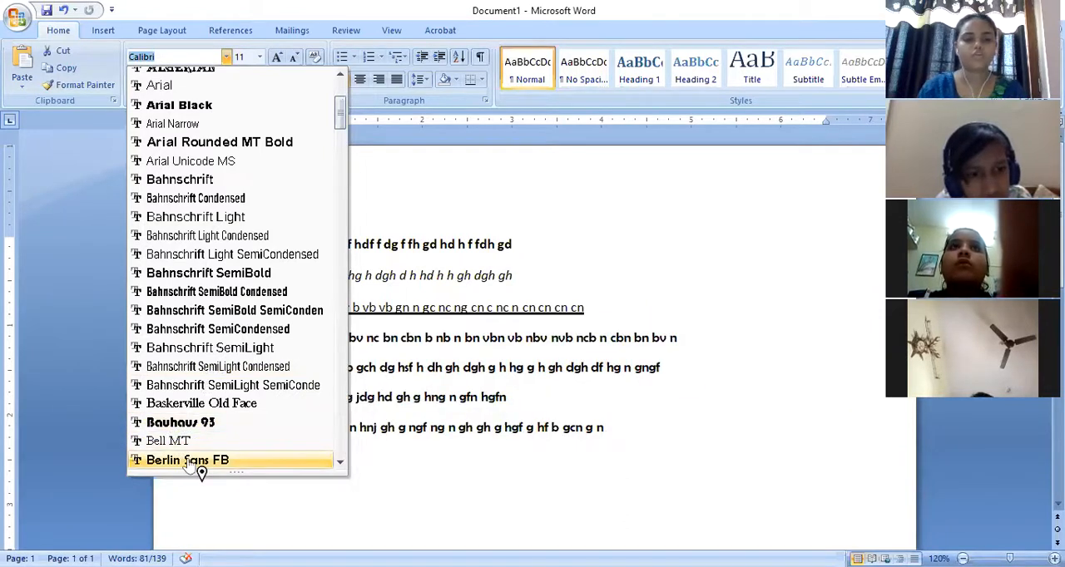
{"action": "scroll", "coordinate": [350, 474], "scroll_direction": "down", "scroll_amount": 5}
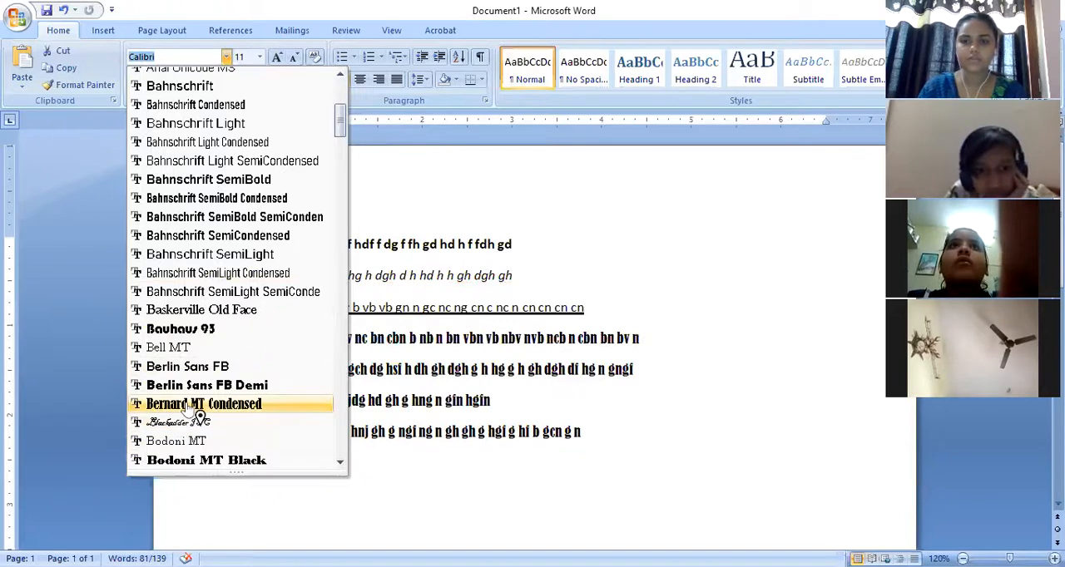
{"action": "left_click", "coordinate": [200, 406]}
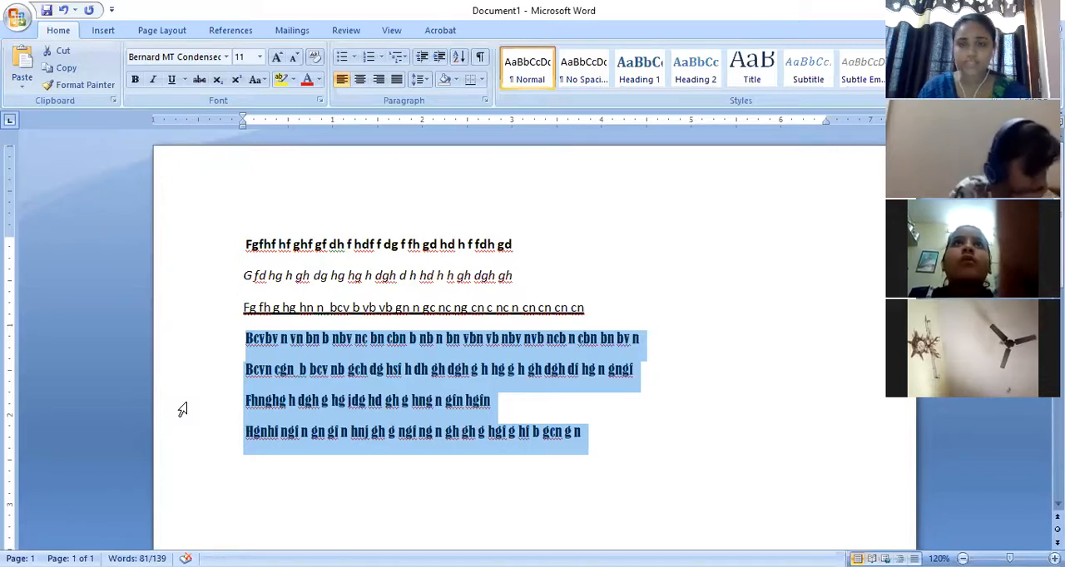
{"action": "left_click", "coordinate": [260, 57]}
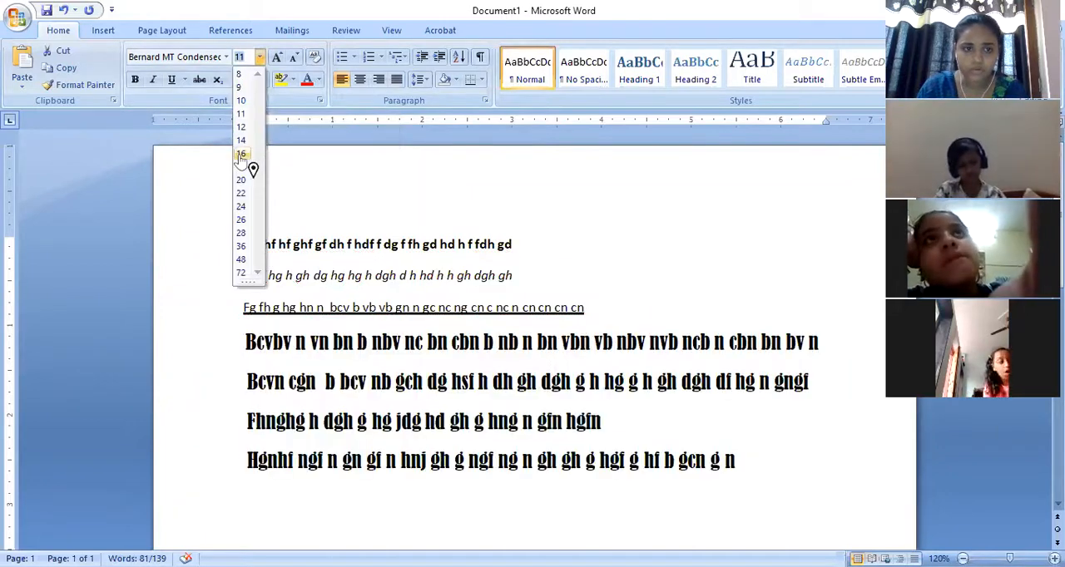
{"action": "left_click", "coordinate": [242, 156]}
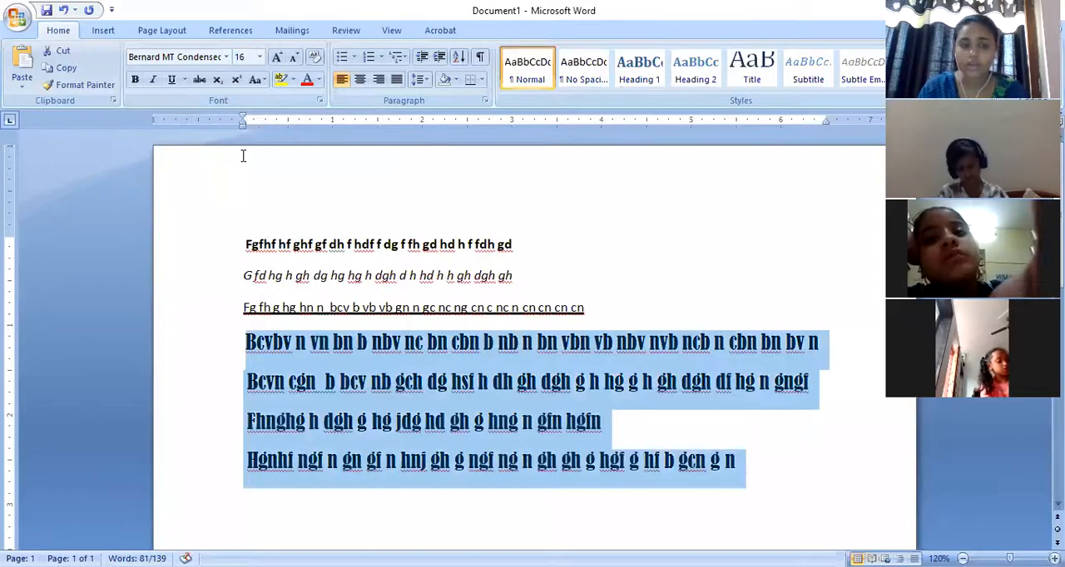
- Grow the last four lines' font stepwise to size 26 and shrink it stepwise to size 11
{"action": "left_click", "coordinate": [276, 59]}
{"action": "left_click", "coordinate": [277, 59]}
{"action": "left_click", "coordinate": [277, 59]}
{"action": "left_click", "coordinate": [276, 59]}
{"action": "left_click", "coordinate": [277, 59]}
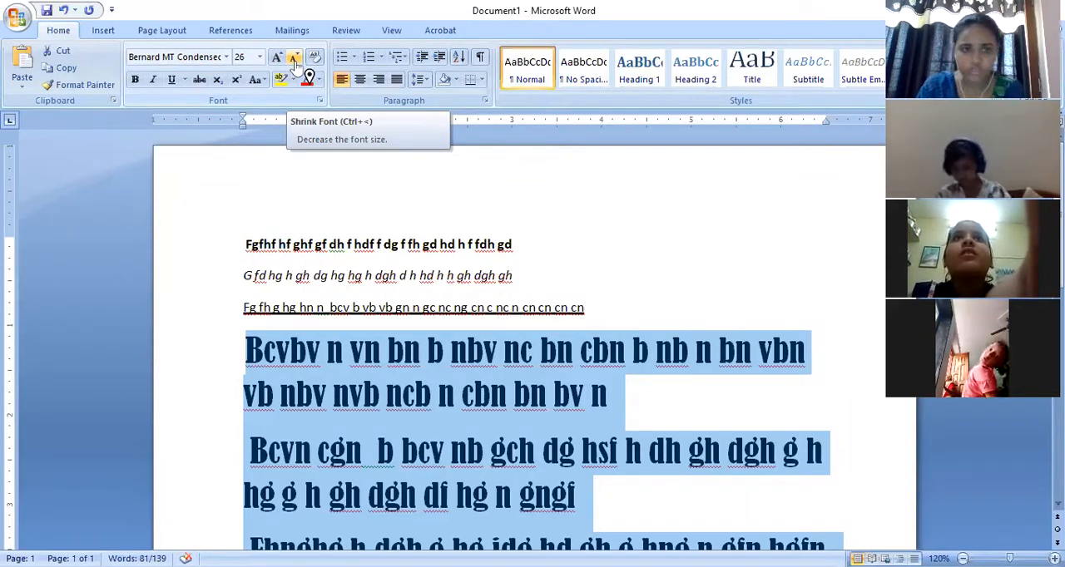
{"action": "left_click", "coordinate": [295, 60]}
{"action": "left_click", "coordinate": [295, 60]}
{"action": "left_click", "coordinate": [296, 60]}
{"action": "left_click", "coordinate": [295, 60]}
{"action": "left_click", "coordinate": [295, 60]}
{"action": "left_click", "coordinate": [295, 60]}
{"action": "left_click", "coordinate": [295, 60]}
{"action": "left_click", "coordinate": [295, 60]}
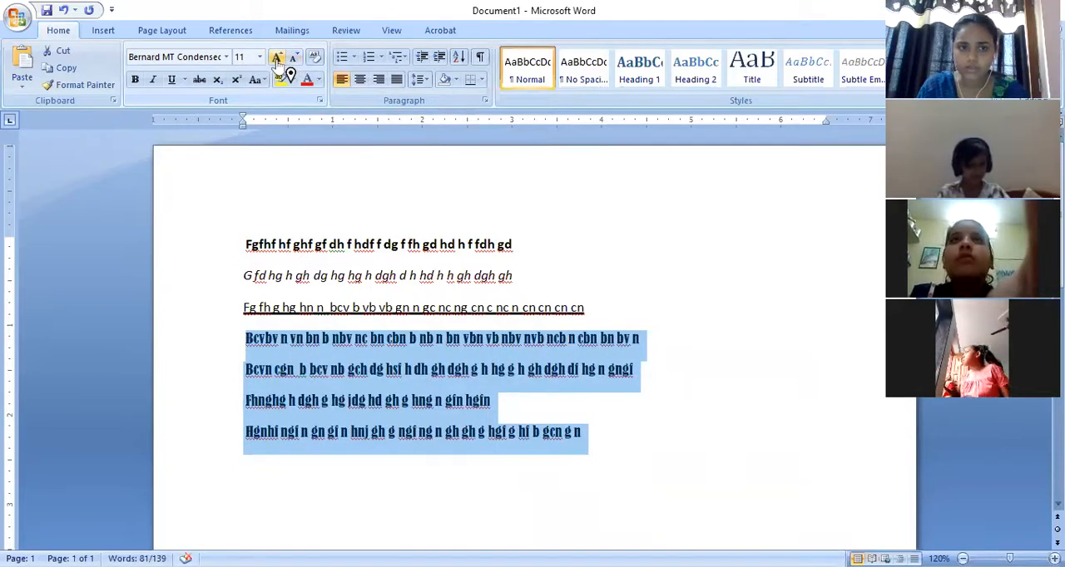
- Grow the font of the last four lines stepwise to size 16
{"action": "left_click", "coordinate": [277, 58]}
{"action": "left_click", "coordinate": [278, 58]}
{"action": "left_click", "coordinate": [277, 59]}
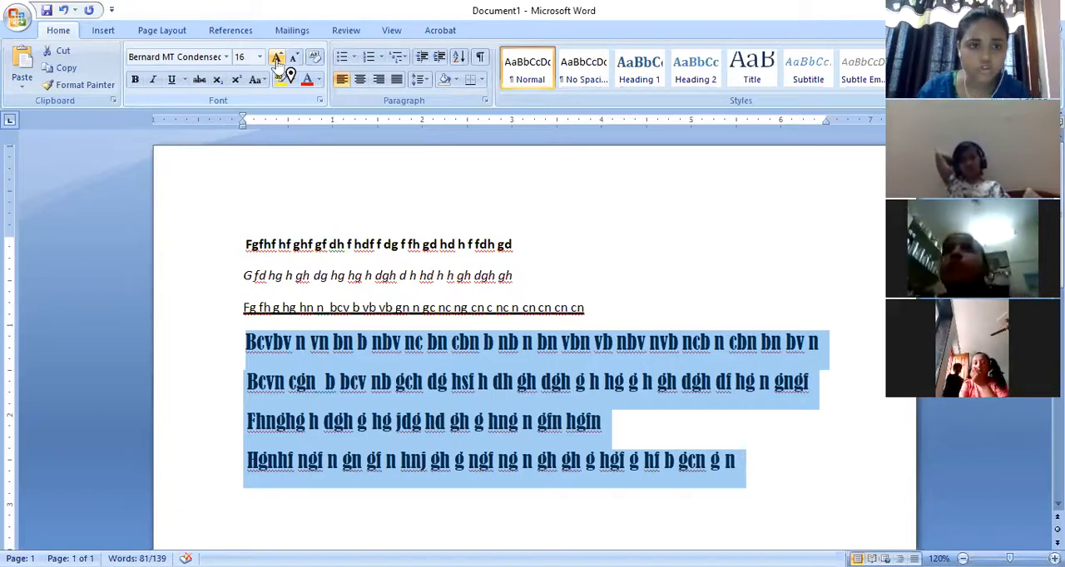
{"action": "left_click", "coordinate": [320, 81]}
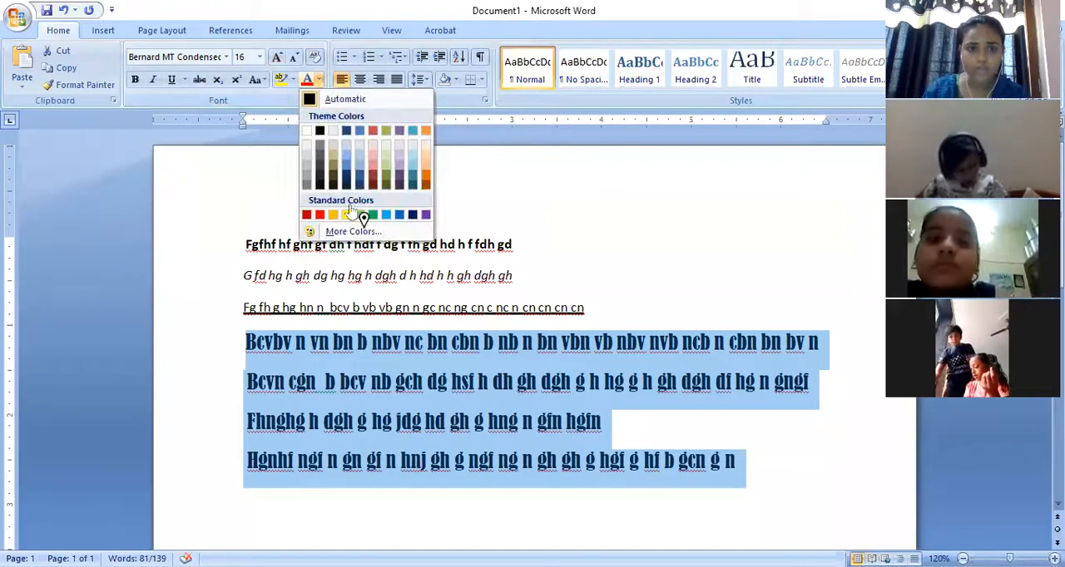
{"action": "left_click", "coordinate": [425, 215]}
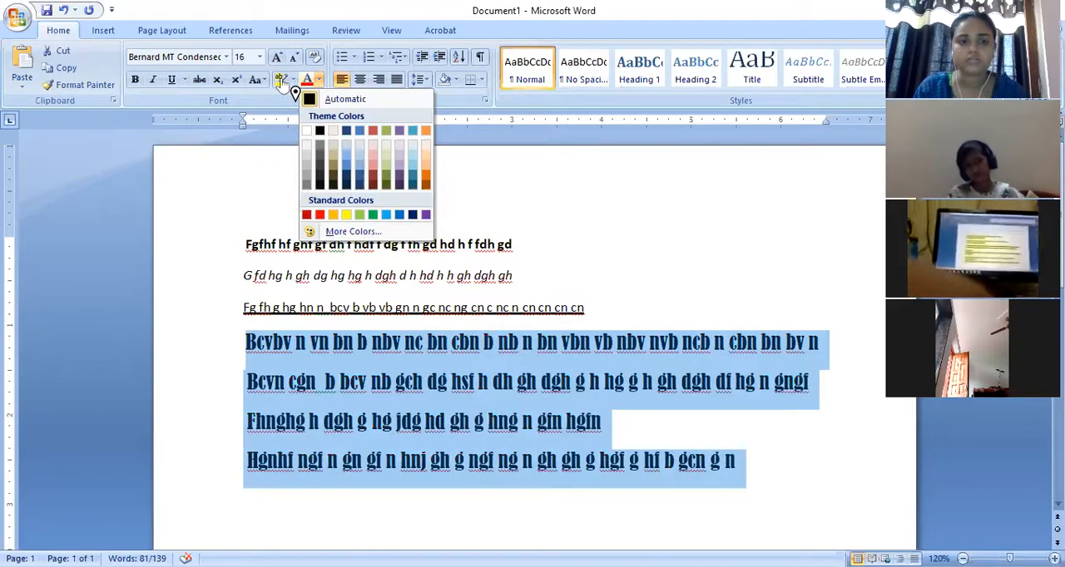
{"action": "left_click", "coordinate": [285, 201]}
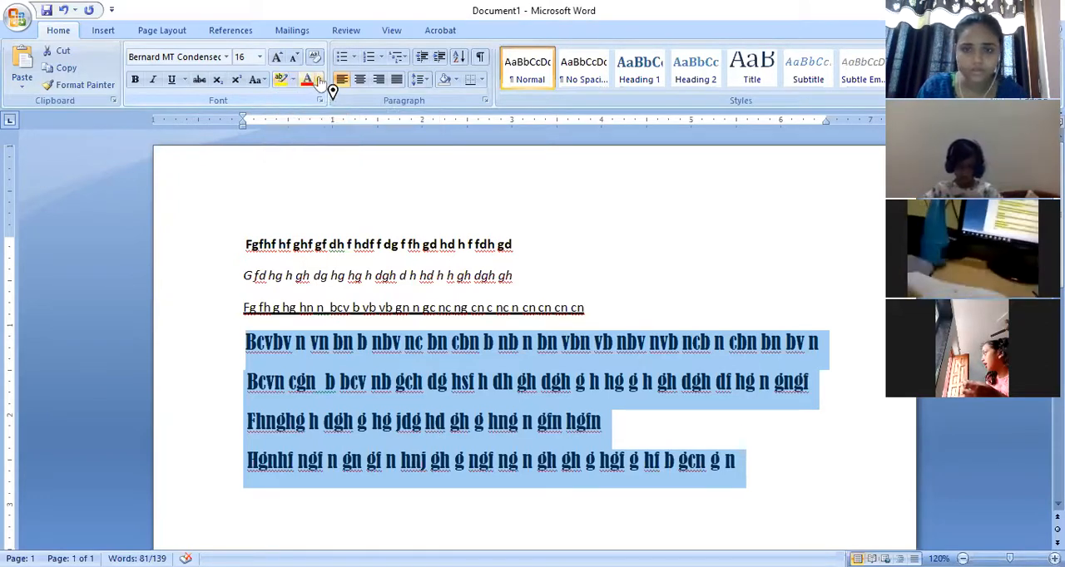
- Change the font color of the last four lines to a dark red theme color
{"action": "left_click", "coordinate": [318, 80]}
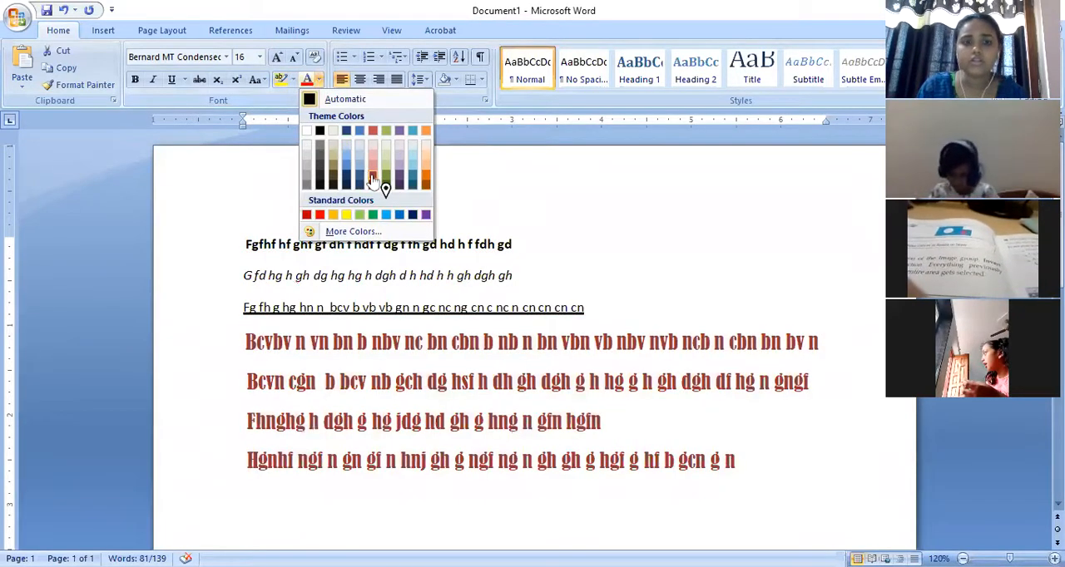
{"action": "left_click", "coordinate": [372, 179]}
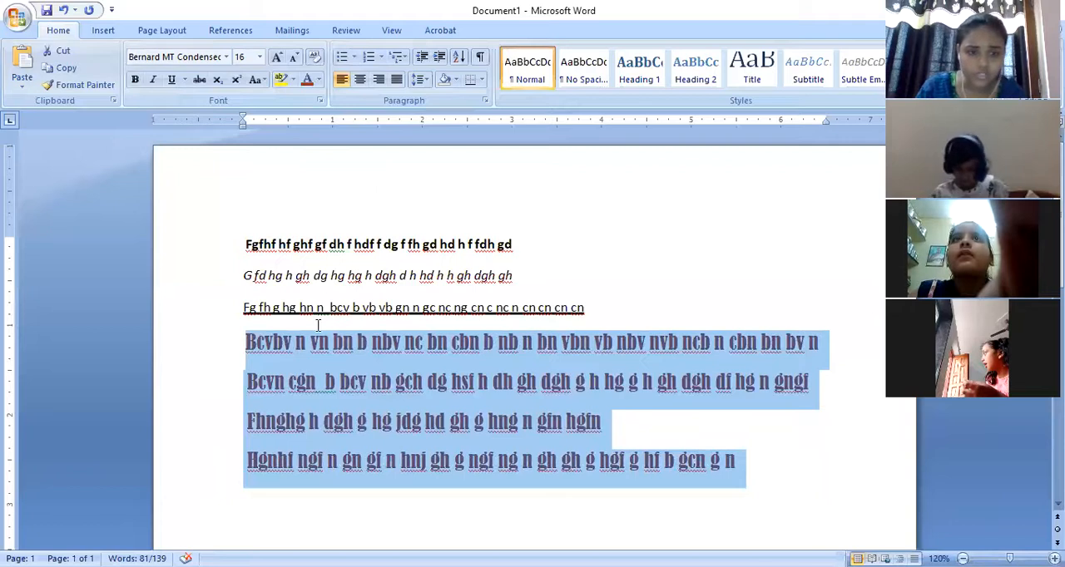
{"action": "left_click", "coordinate": [256, 372]}
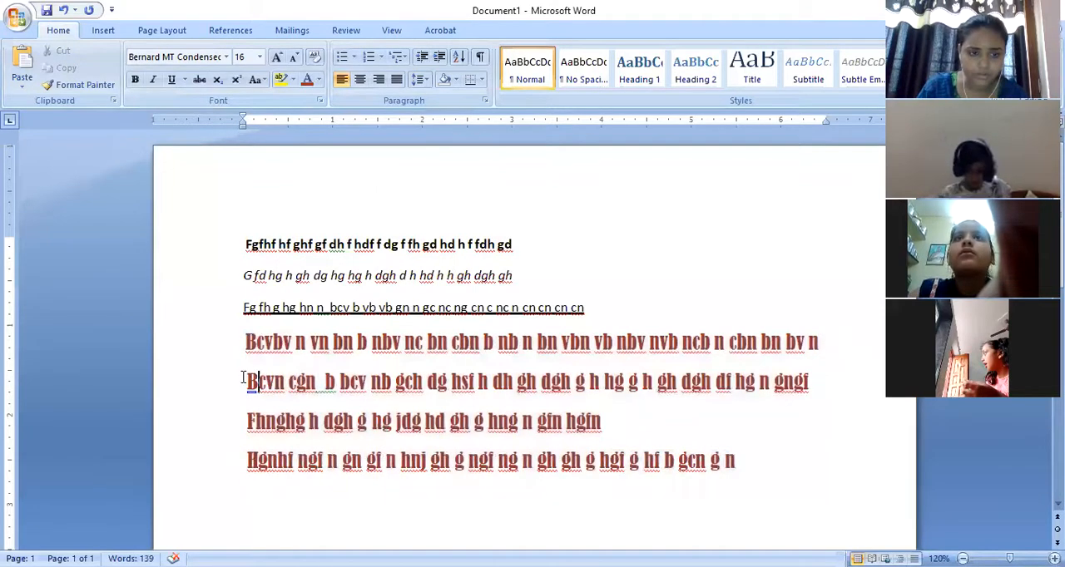
- Highlight the fifth line of placeholder text, starting with "Bcvn cgn", in turquoise
{"action": "left_click_drag", "start_coordinate": [247, 378], "coordinate": [815, 394]}
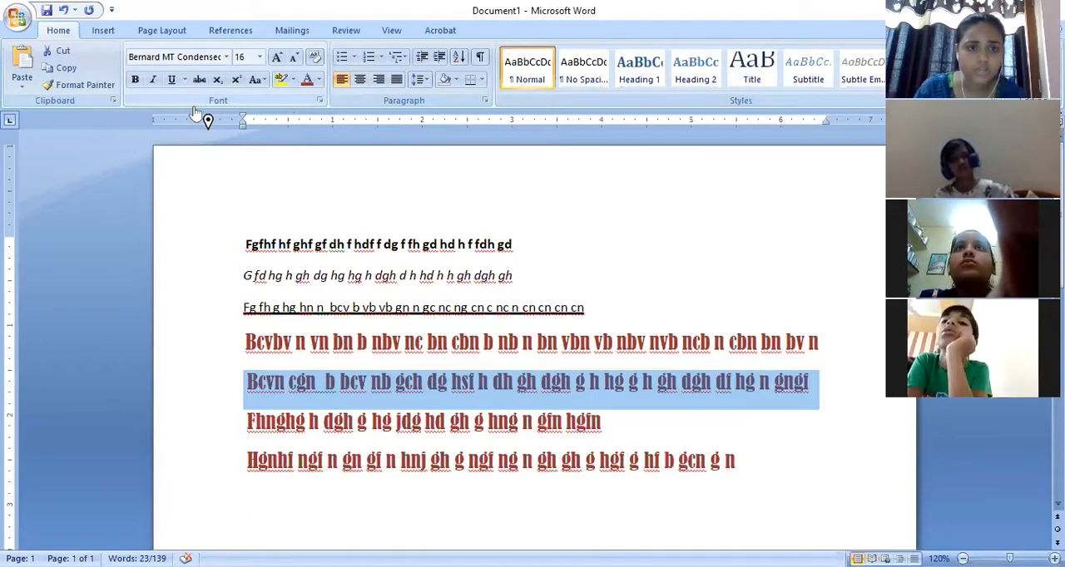
{"action": "left_click", "coordinate": [293, 80]}
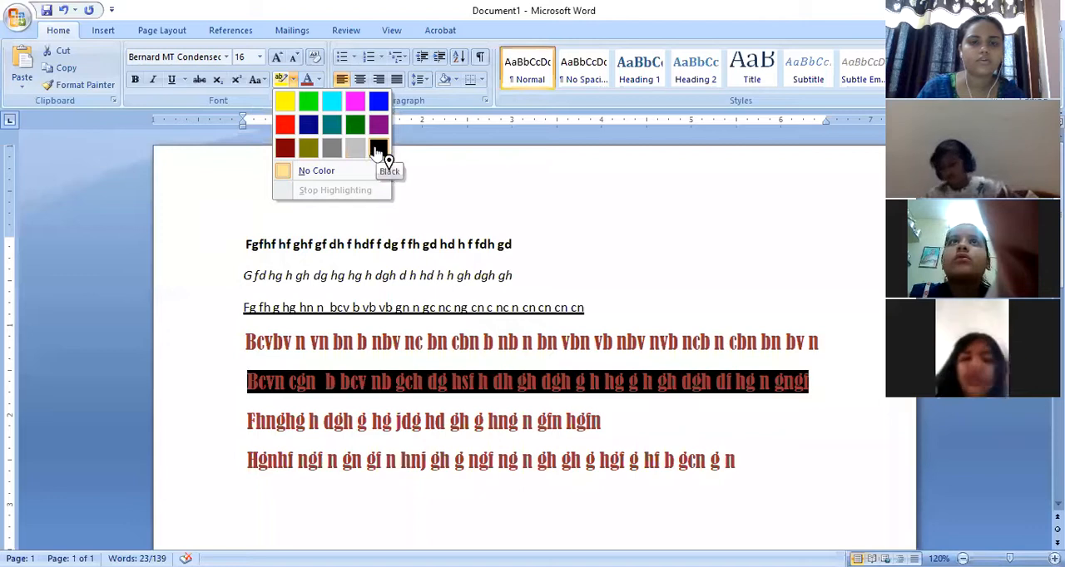
{"action": "left_click", "coordinate": [332, 102]}
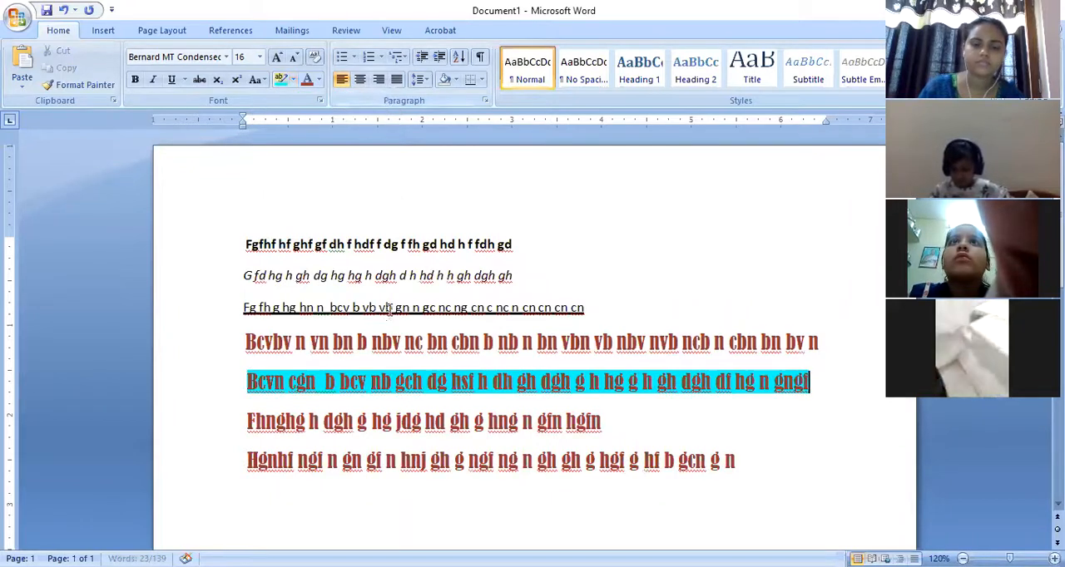
{"action": "key", "text": "Right"}
{"action": "left_click", "coordinate": [254, 497]}
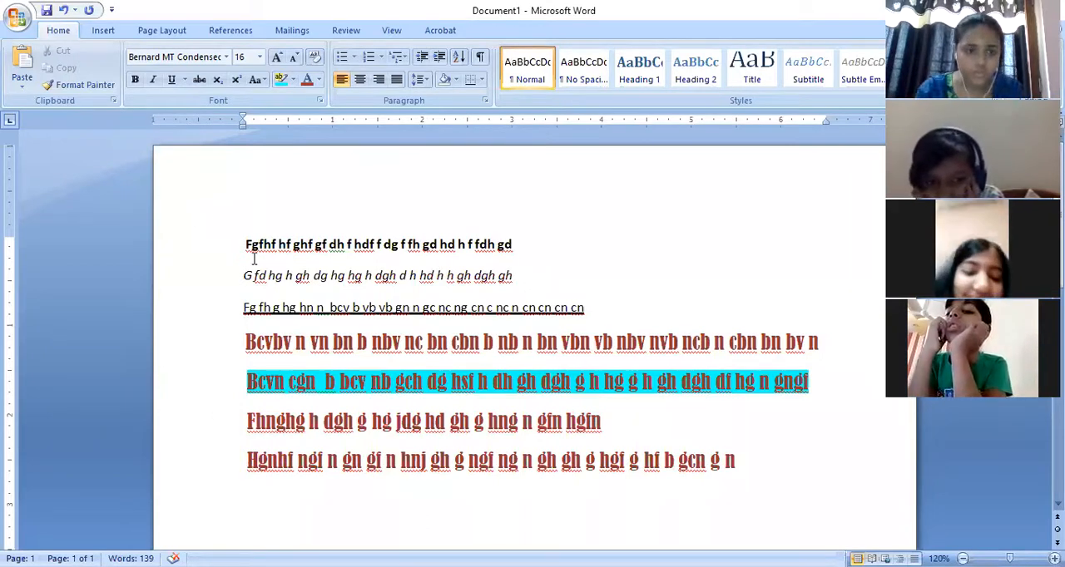
- Switch the alignment of all seven lines through justified, centered and right-aligned, ending on justified
{"action": "left_click_drag", "start_coordinate": [247, 265], "coordinate": [719, 441]}
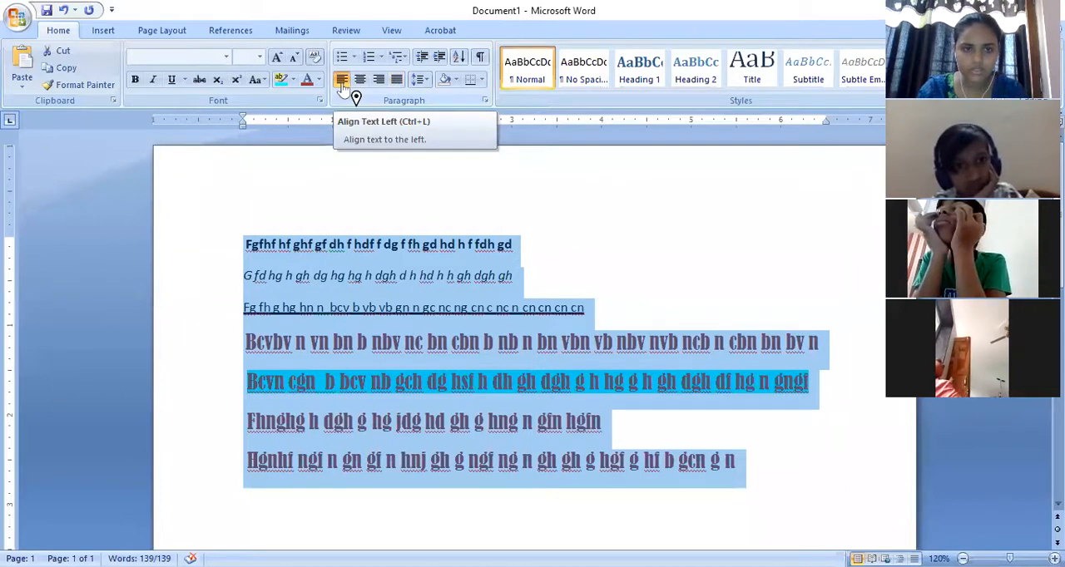
{"action": "key", "text": "ctrl+j"}
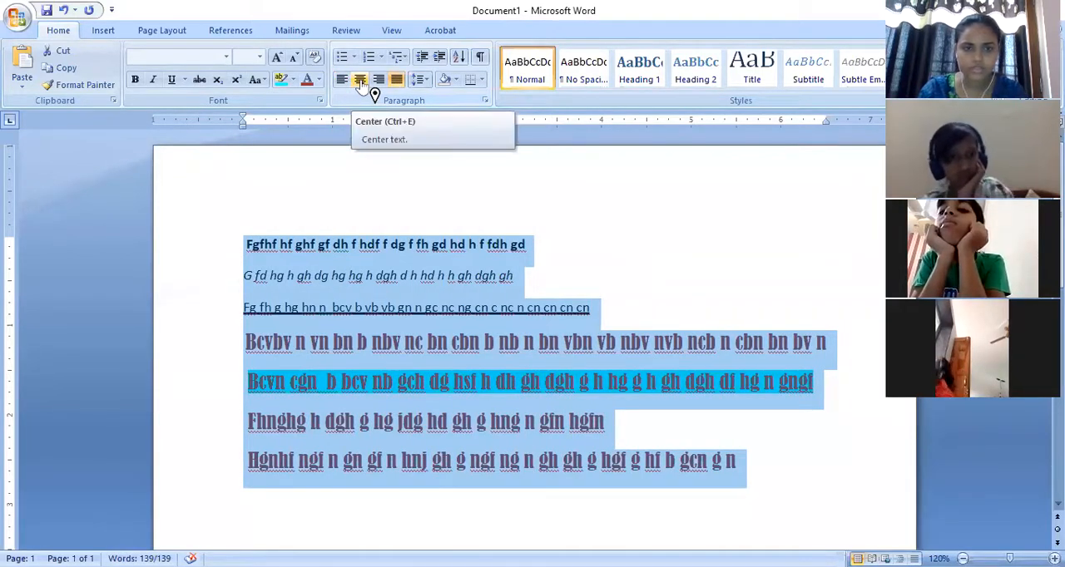
{"action": "left_click", "coordinate": [361, 83]}
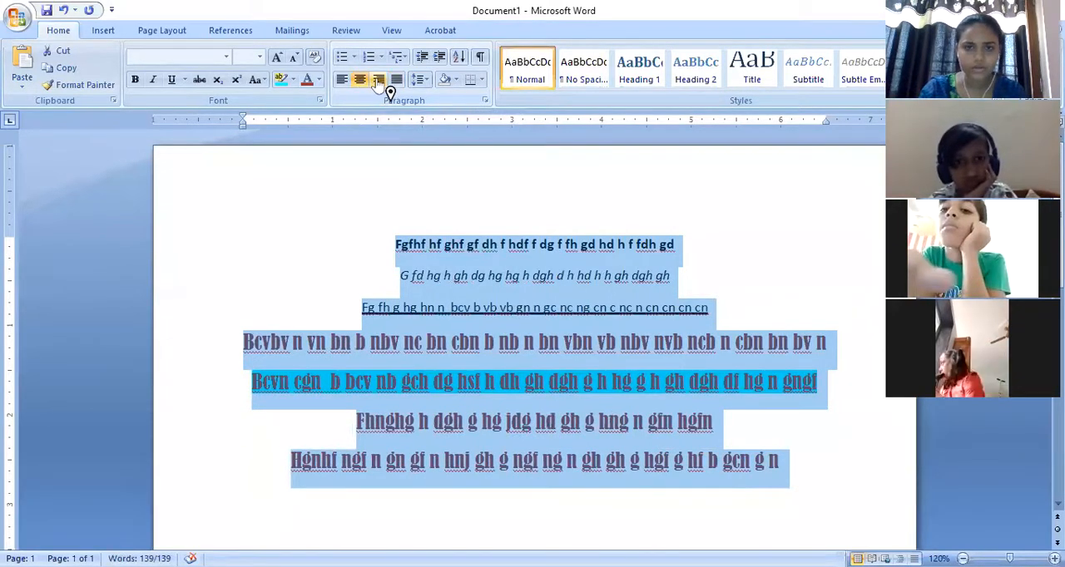
{"action": "left_click", "coordinate": [379, 82]}
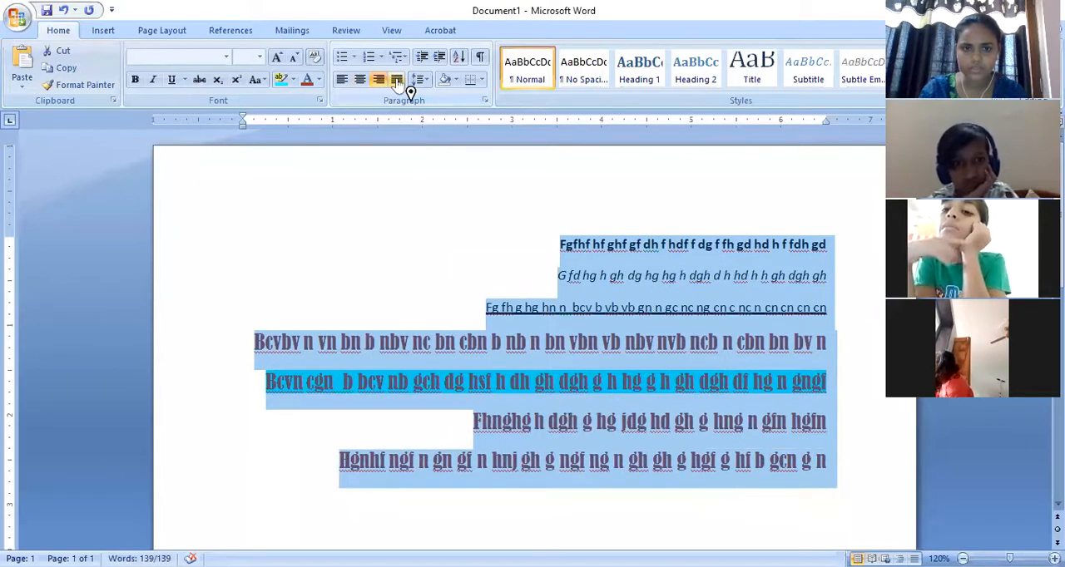
{"action": "left_click", "coordinate": [398, 81]}
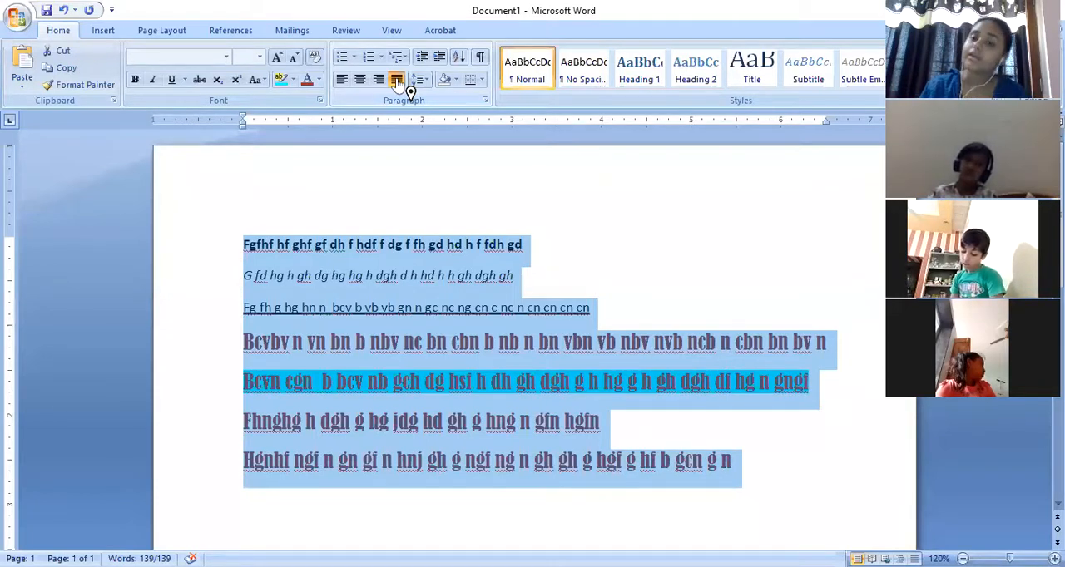
- Number all seven lines of the document with the 1) 2) 3) numbering format
{"action": "left_click", "coordinate": [223, 268]}
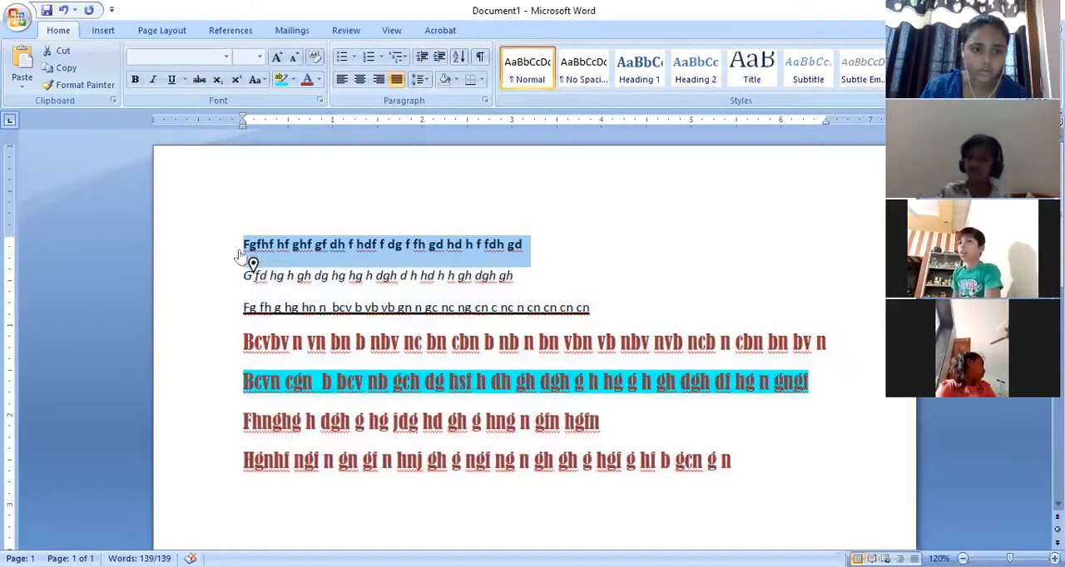
{"action": "left_click", "coordinate": [239, 277]}
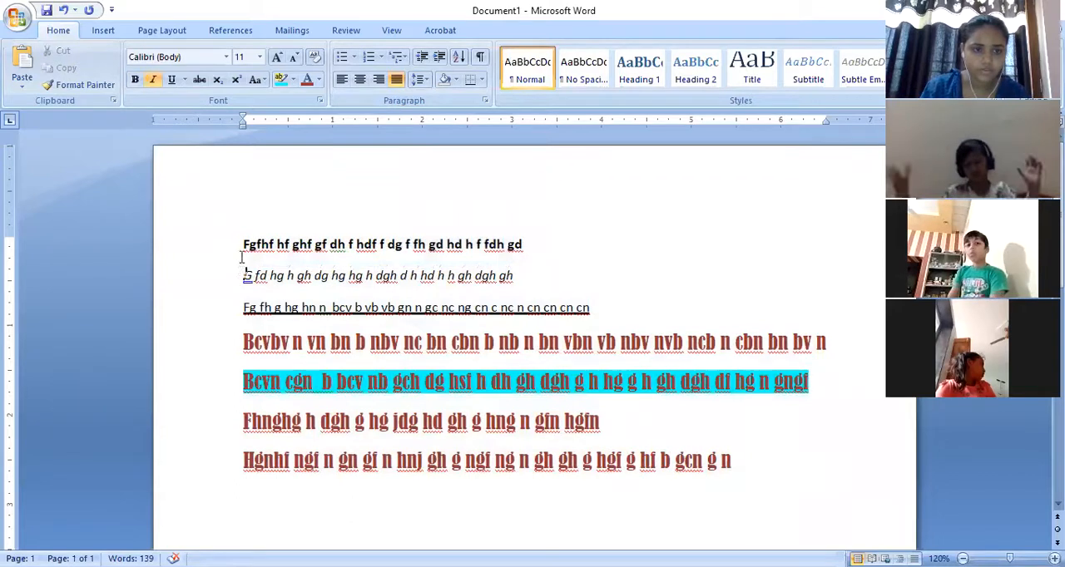
{"action": "key", "text": "ctrl+a"}
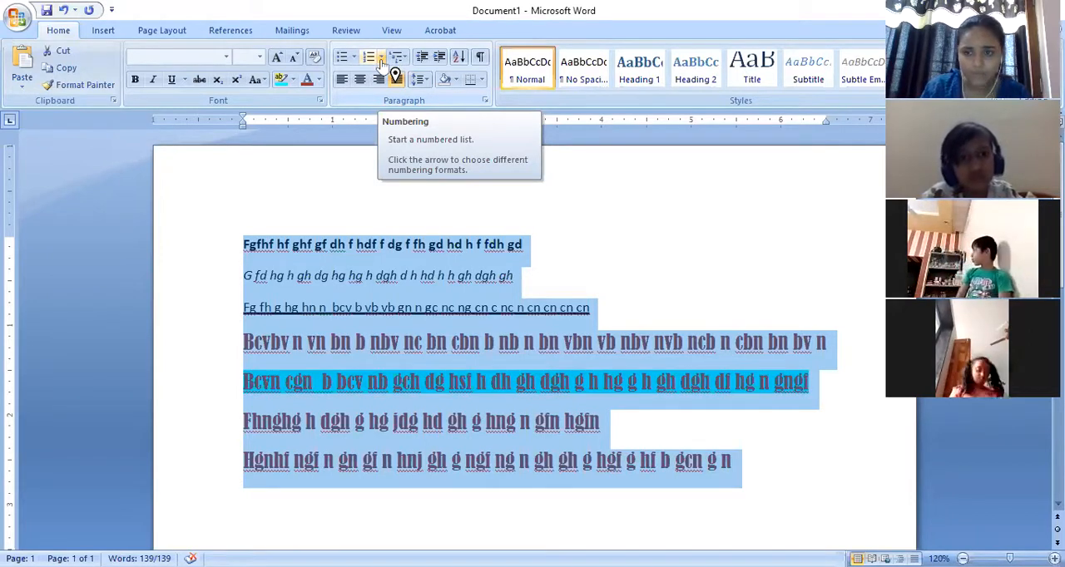
{"action": "left_click", "coordinate": [381, 57]}
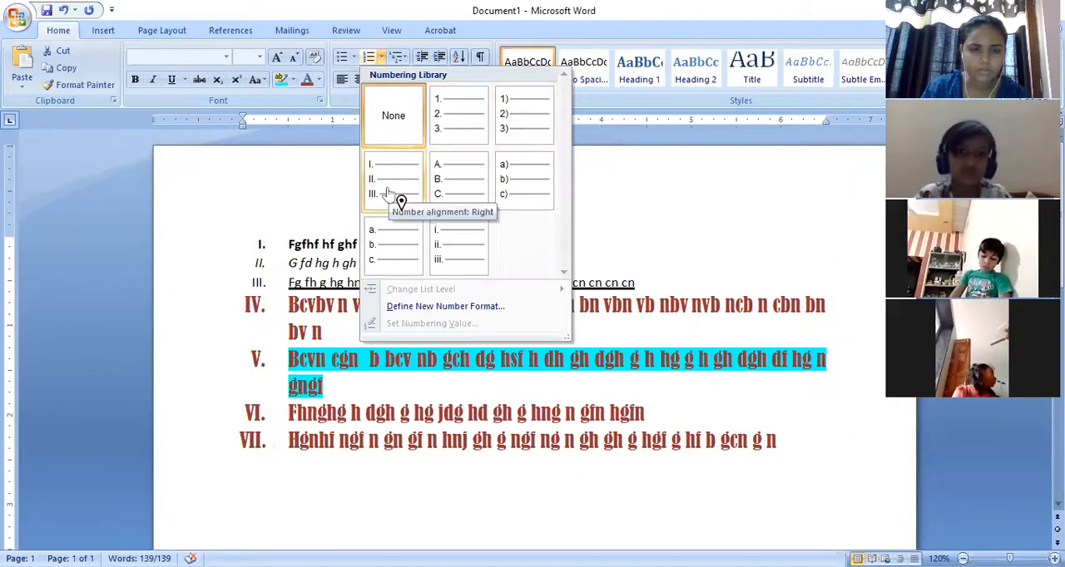
{"action": "left_click", "coordinate": [509, 121]}
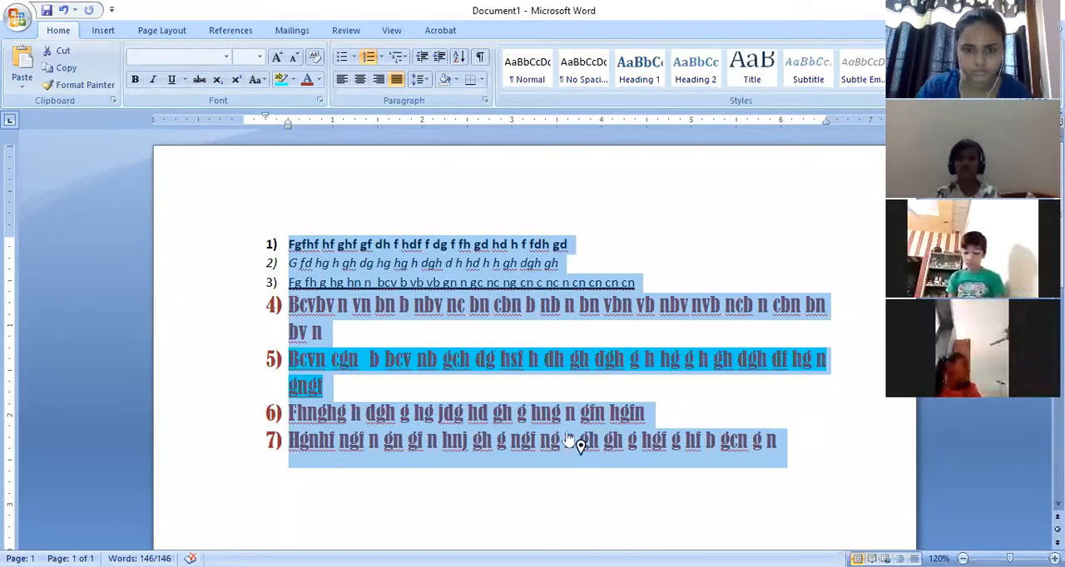
- Copy numbered lines 5 to 7 and paste them below the list, leaving a blank gap after line 7
{"action": "left_click", "coordinate": [783, 439]}
{"action": "left_click_drag", "start_coordinate": [783, 439], "coordinate": [382, 380]}
{"action": "key", "text": "ctrl+c"}
{"action": "left_click_drag", "start_coordinate": [371, 359], "coordinate": [339, 375]}
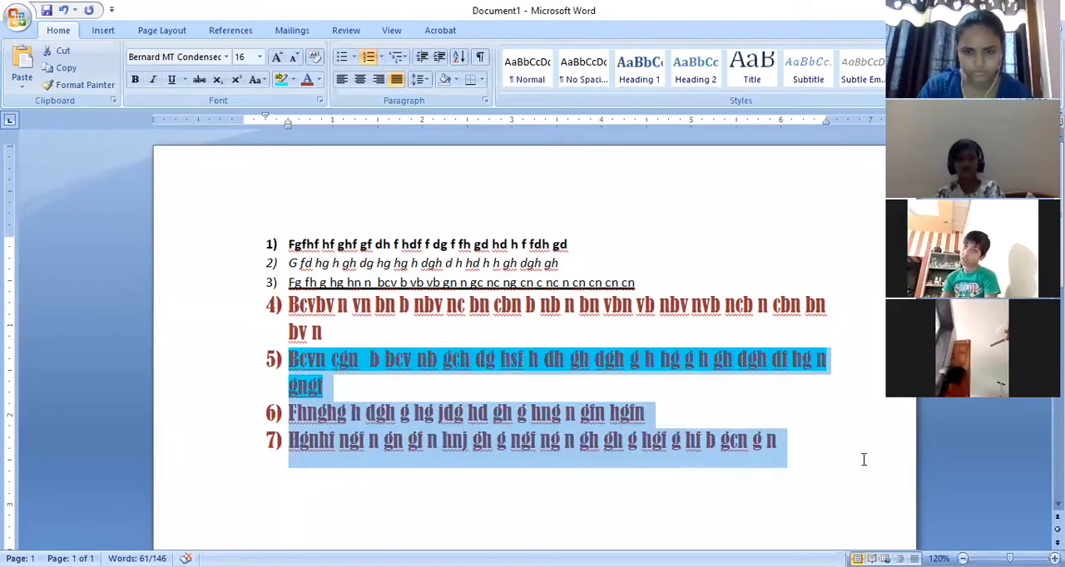
{"action": "left_click", "coordinate": [817, 450]}
{"action": "key", "text": "Return"}
{"action": "key", "text": "Return"}
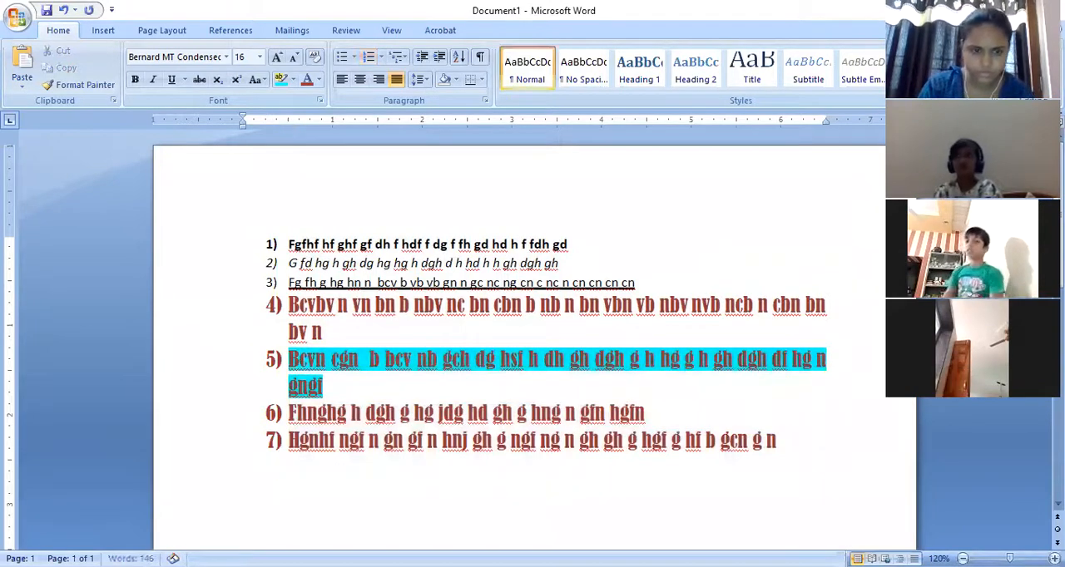
{"action": "key", "text": "Return"}
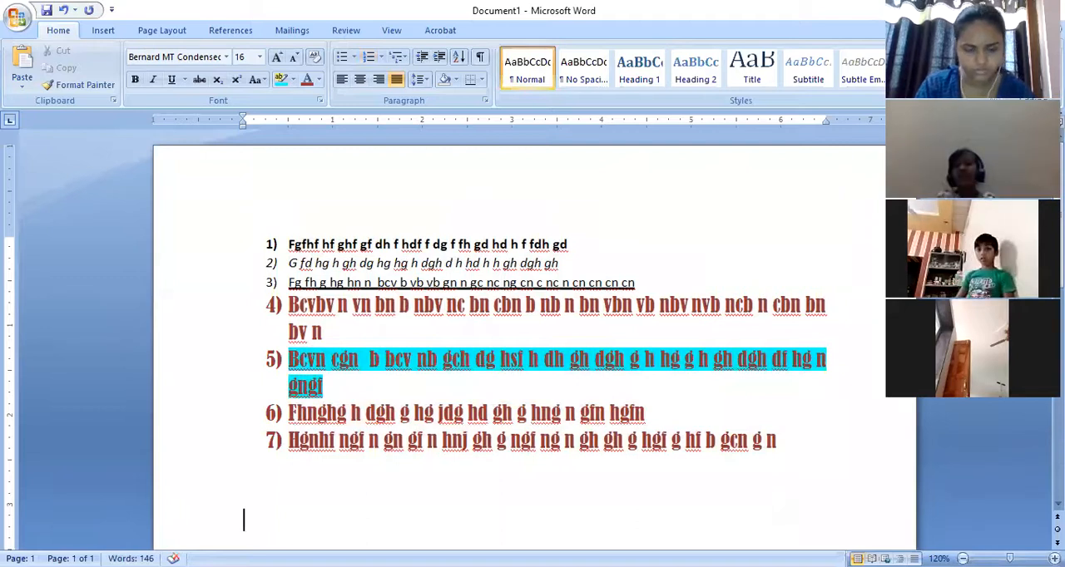
{"action": "type", "text": "Bcvn cgn  b bcv nb gch dg hsf h dh gh dgh g h hg g h gh dgh df hg n gngf"}
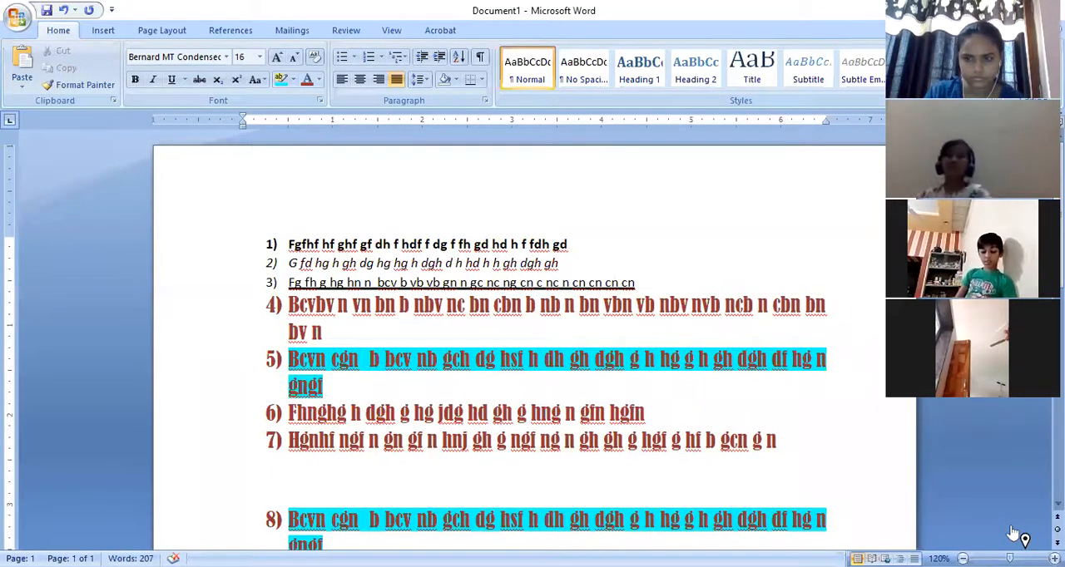
{"action": "key", "text": "ctrl+v"}
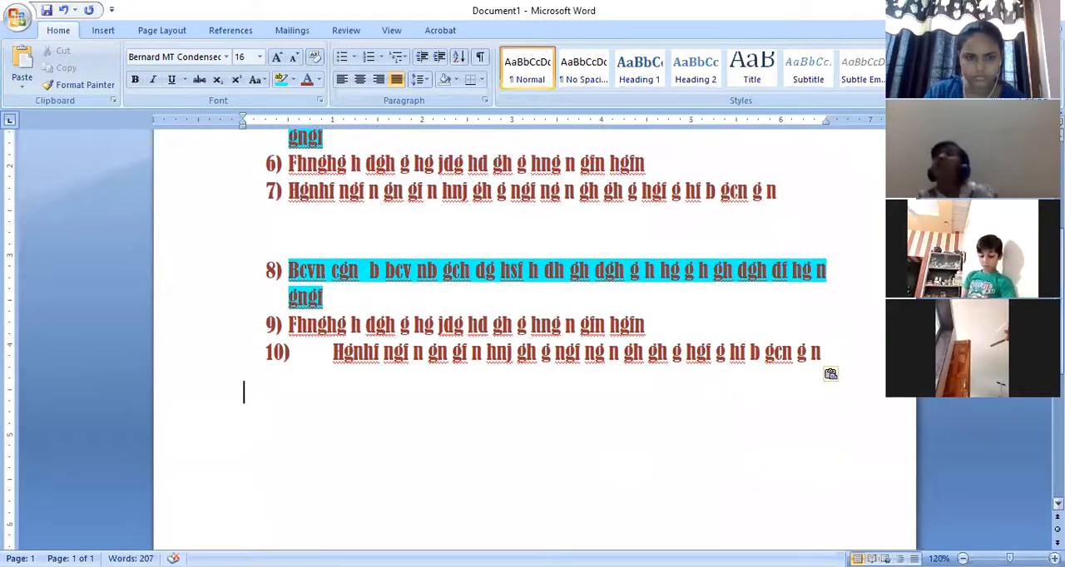
- Remove the numbering from the three pasted lines below the list
{"action": "left_click_drag", "start_coordinate": [288, 270], "coordinate": [435, 400]}
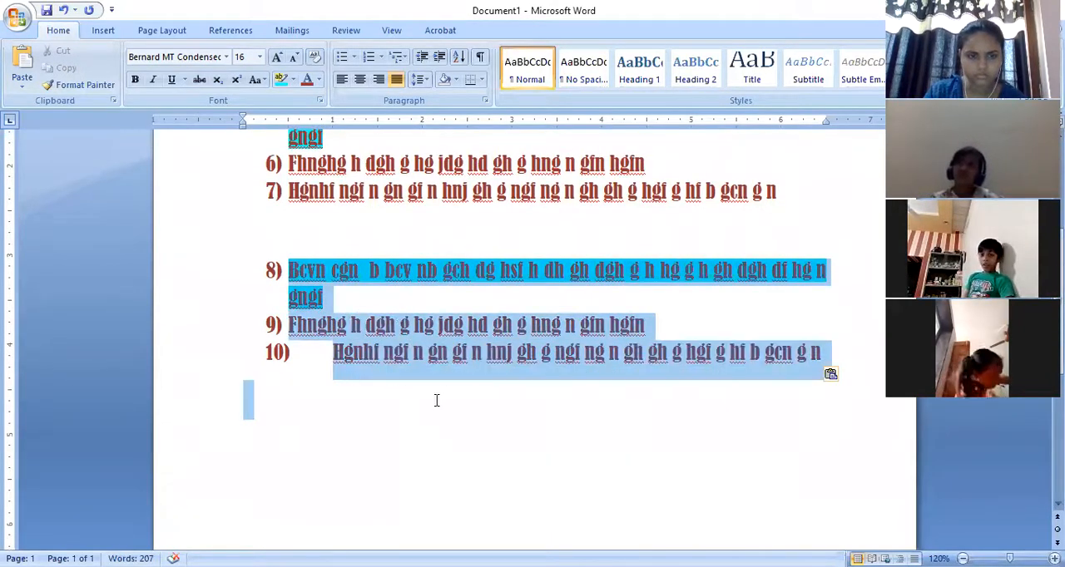
{"action": "left_click", "coordinate": [381, 56]}
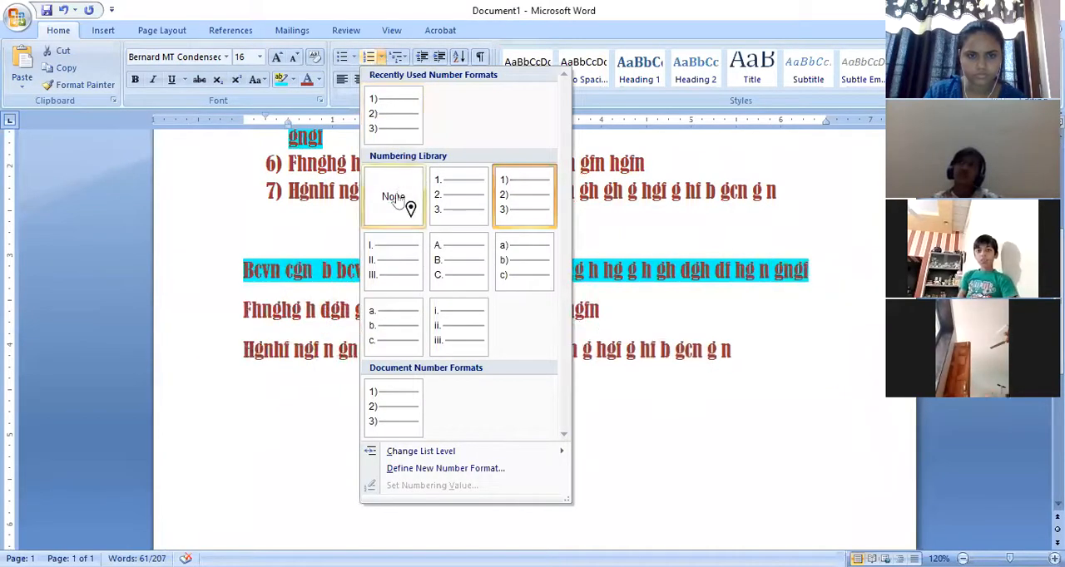
{"action": "left_click", "coordinate": [283, 389]}
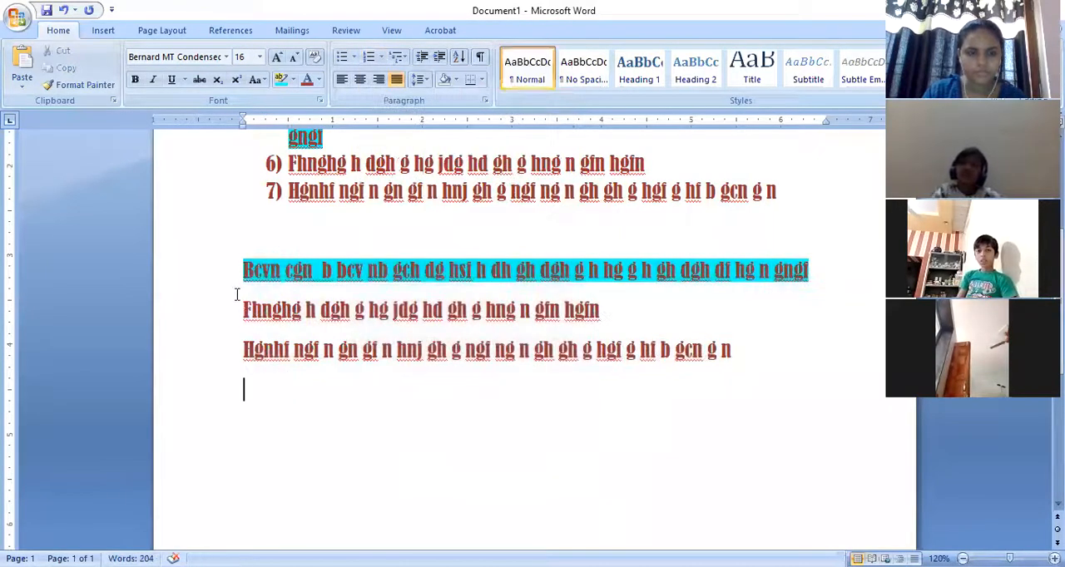
- Apply the four-diamond bullet style to the three pasted, unnumbered lines
{"action": "left_click_drag", "start_coordinate": [255, 301], "coordinate": [732, 350]}
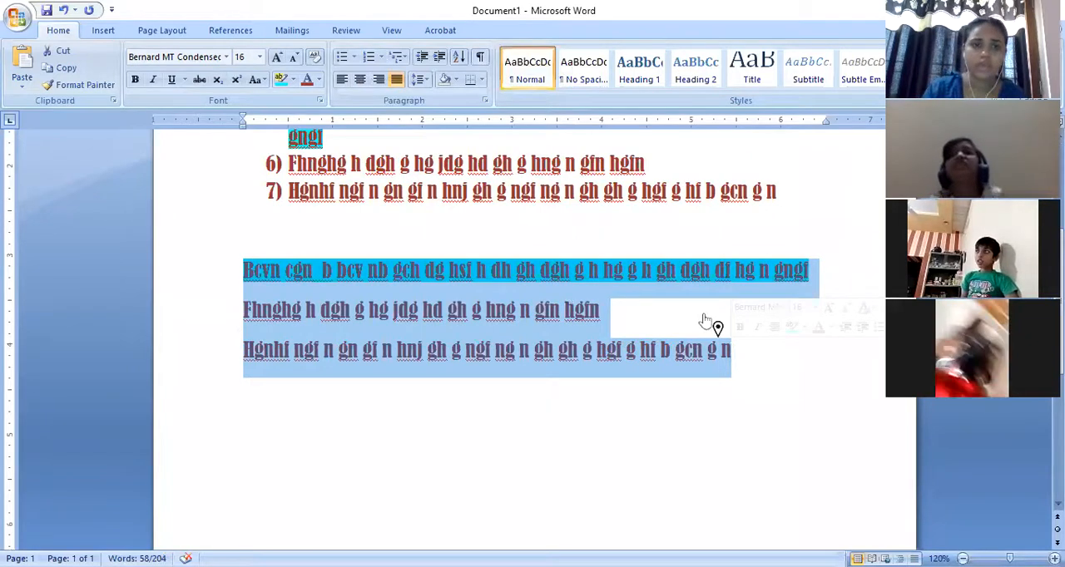
{"action": "left_click", "coordinate": [354, 58]}
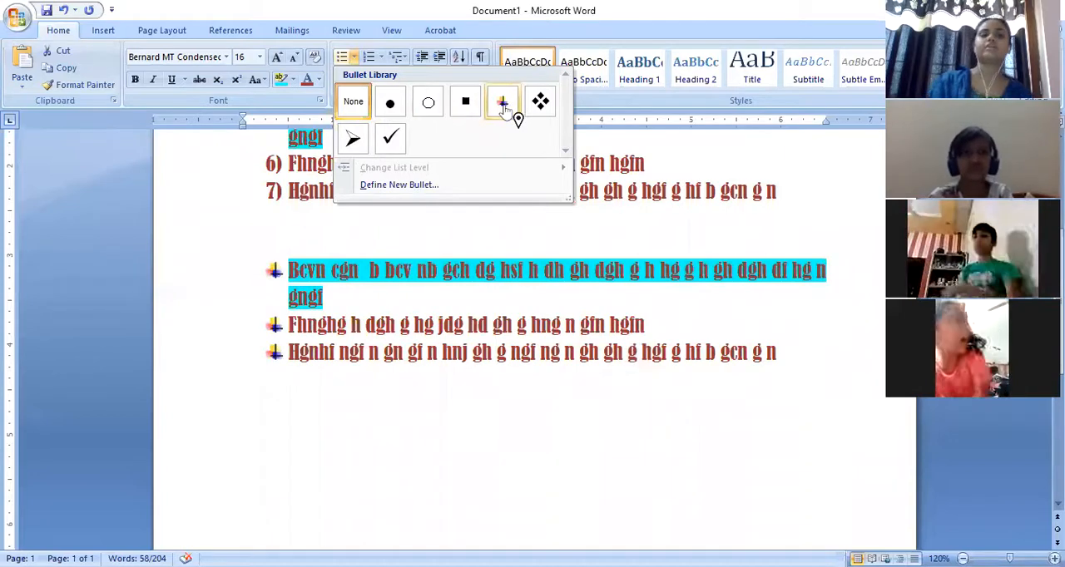
{"action": "left_click", "coordinate": [541, 102]}
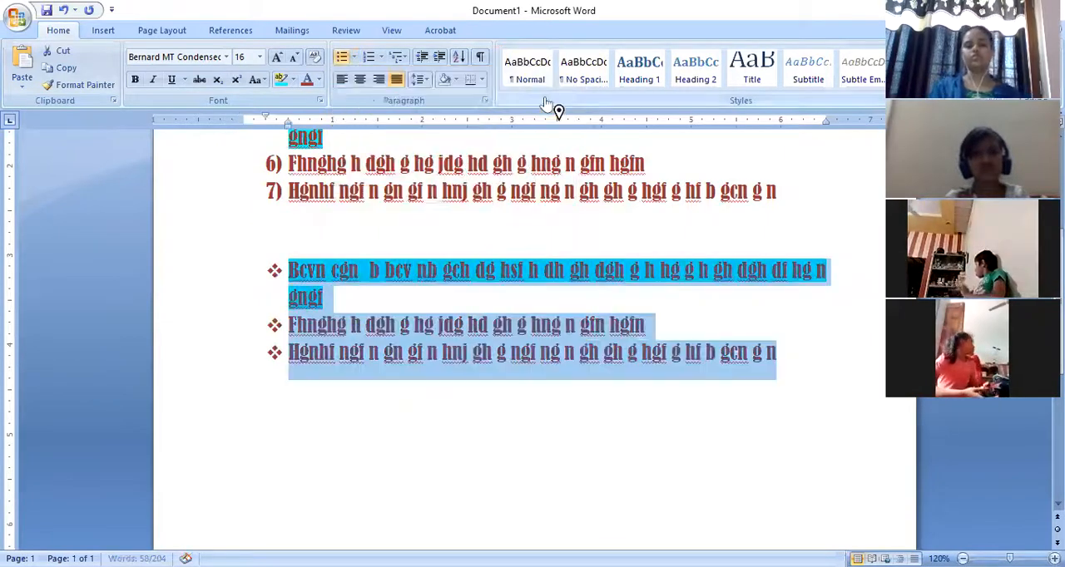